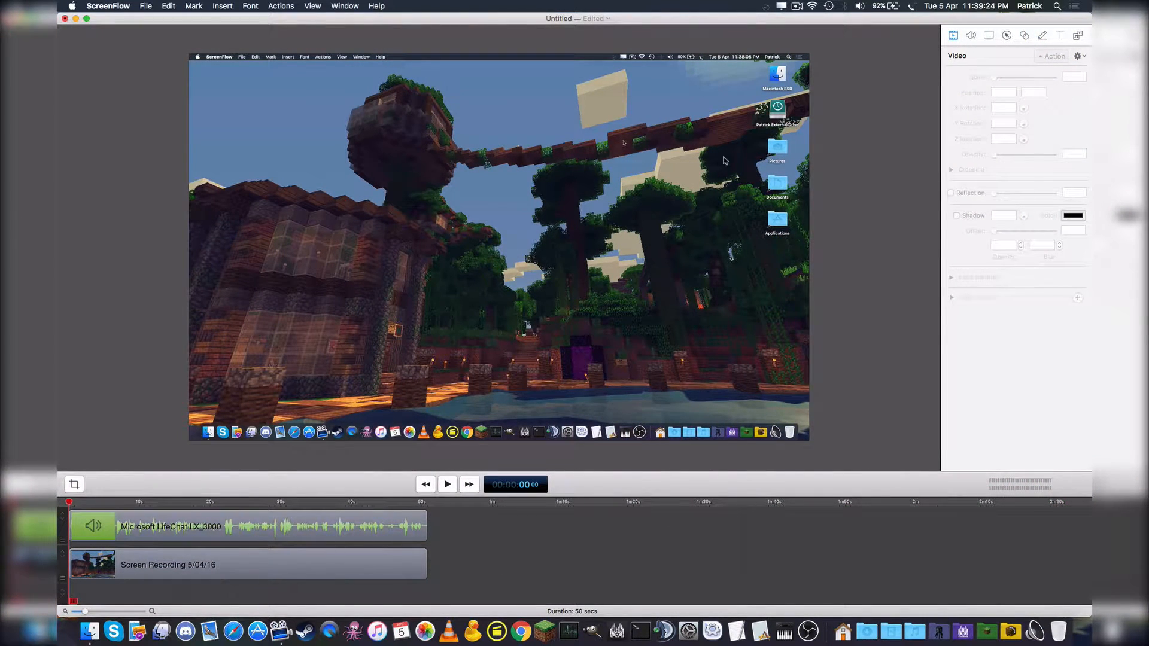
# - Change the document settings to the 1080p HD preset and update the canvas
pyautogui.click(795, 7)
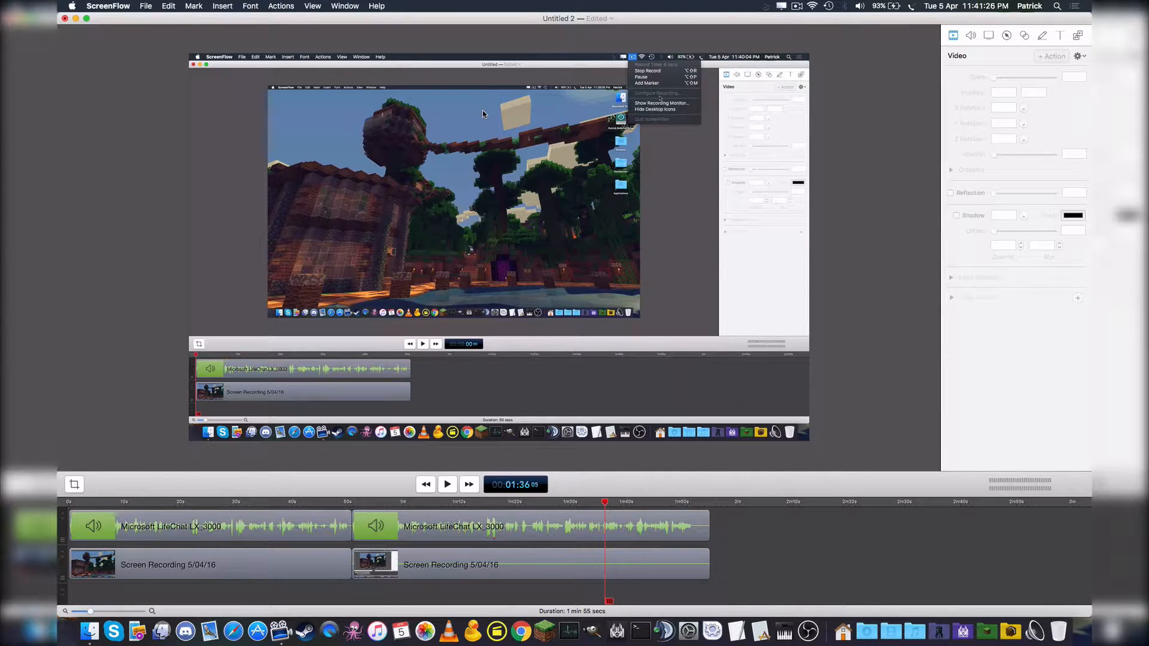
pyautogui.click(147, 7)
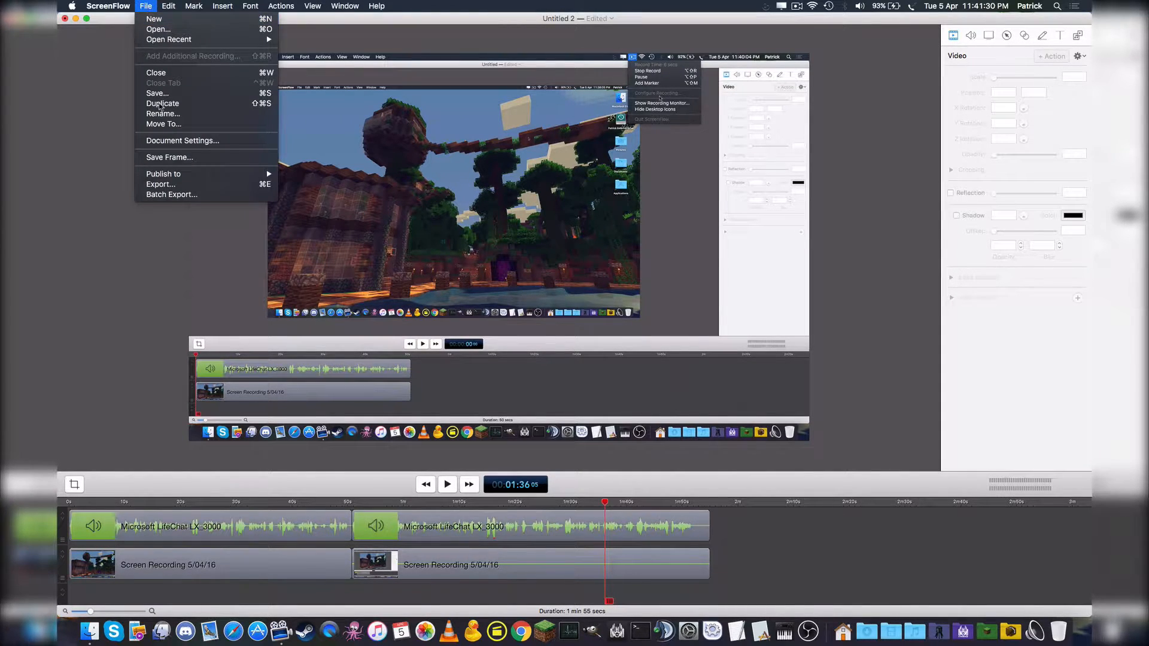
pyautogui.click(177, 142)
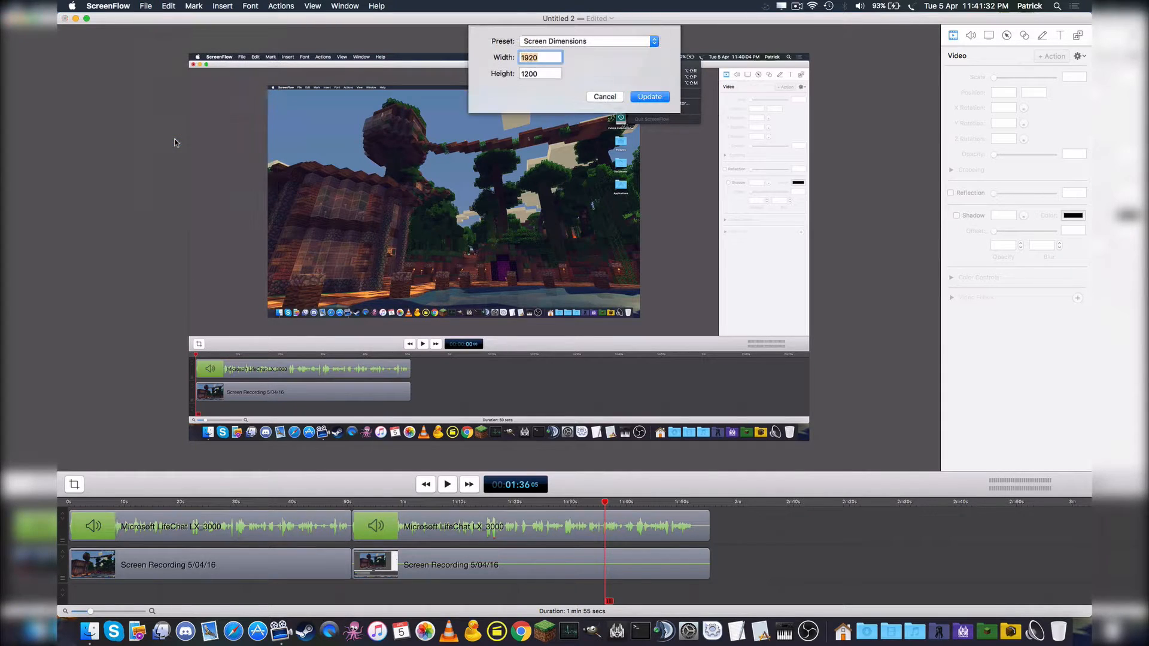
pyautogui.click(574, 44)
pyautogui.click(539, 51)
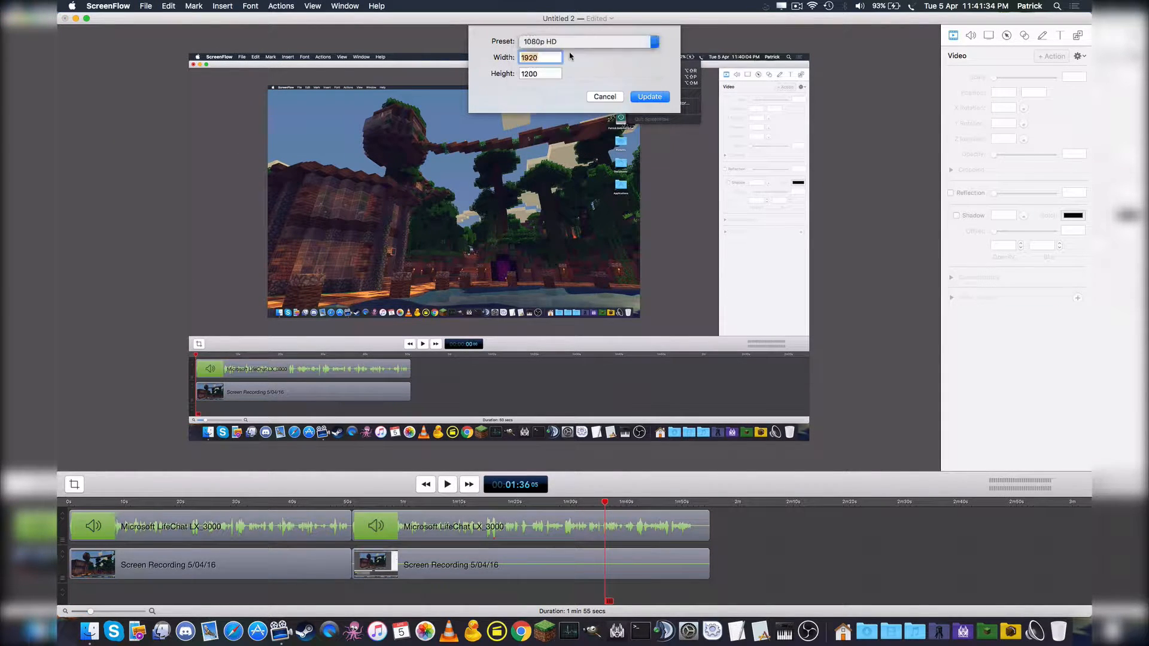
pyautogui.click(656, 95)
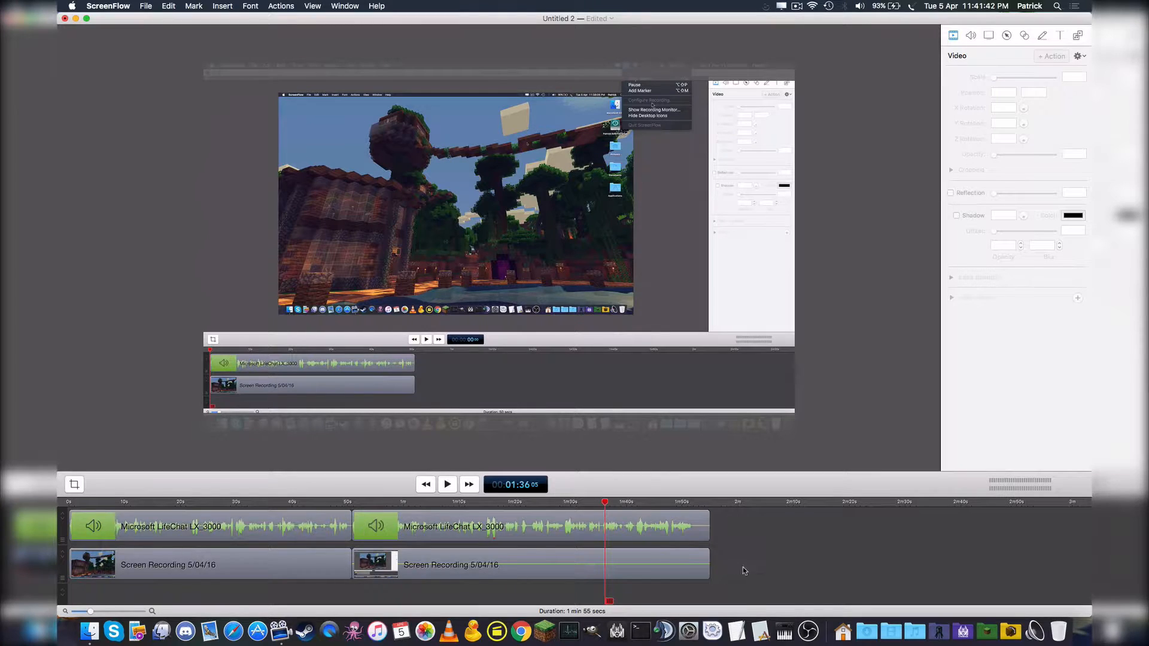
pyautogui.moveTo(731, 578); pyautogui.dragTo(805, 560)
pyautogui.click(590, 578)
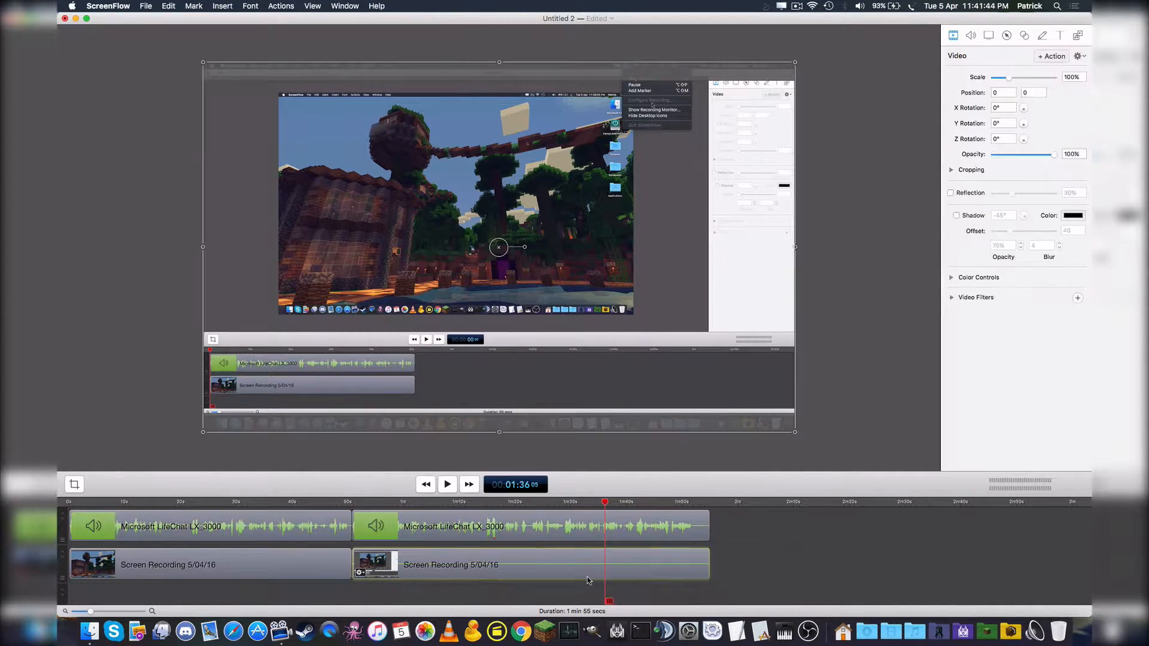
pyautogui.click(362, 533)
pyautogui.click(443, 560)
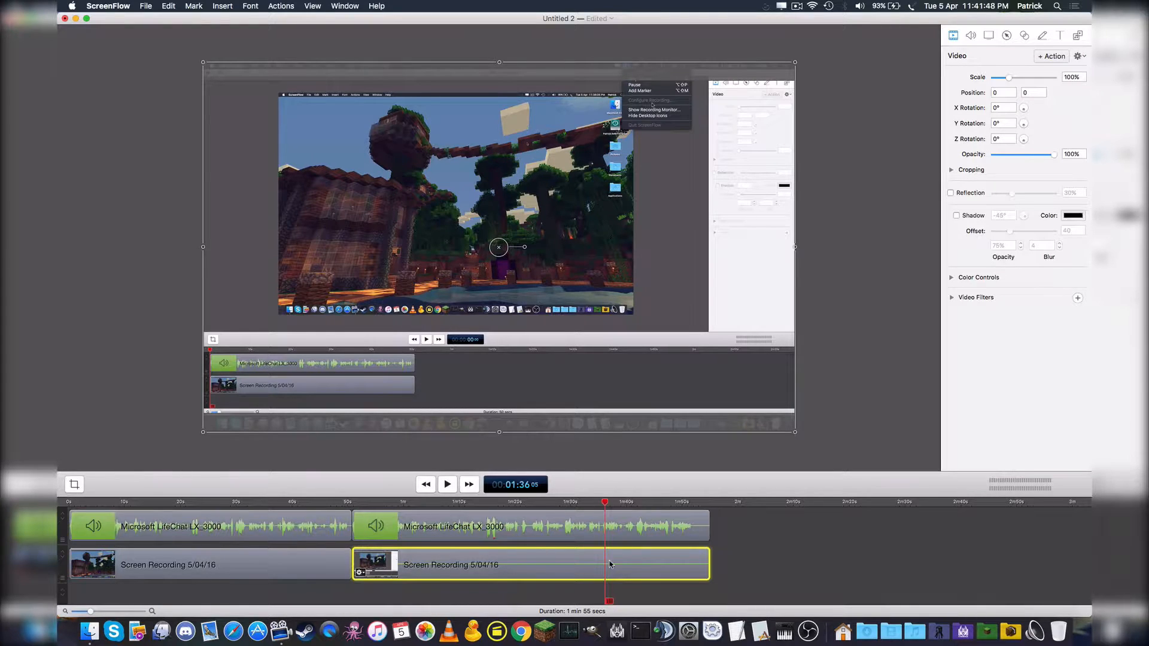
pyautogui.click(549, 529)
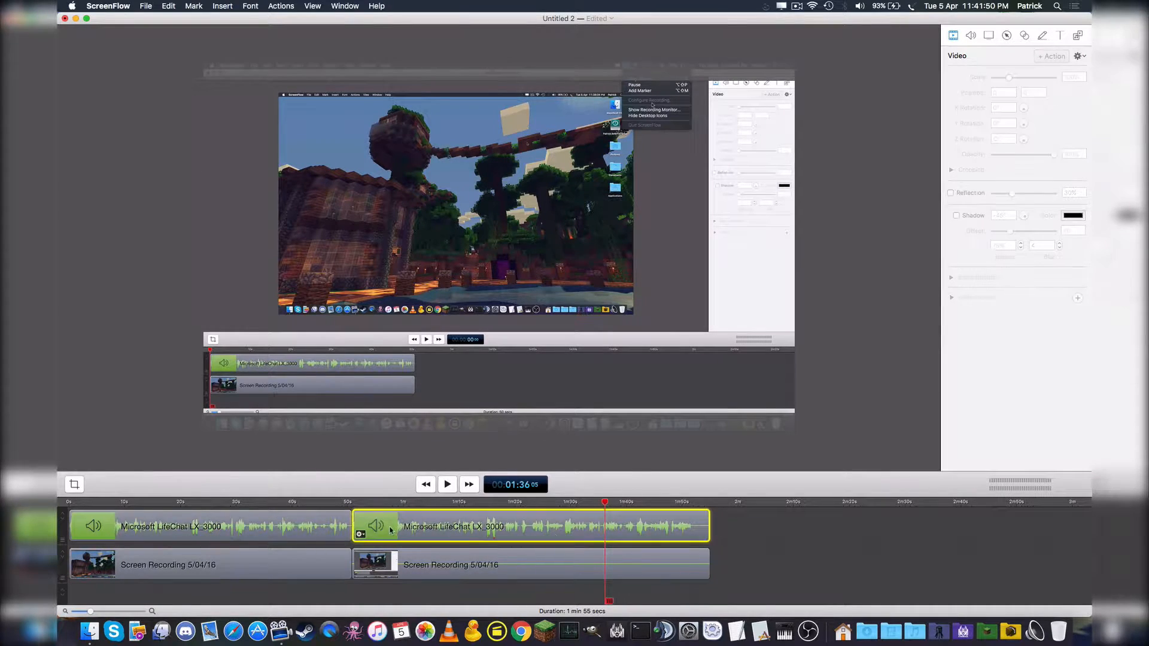
# - Copy both Screen Recording clips and paste the duplicates onto a new track above the originals, aligned with the timeline start
pyautogui.click(527, 573)
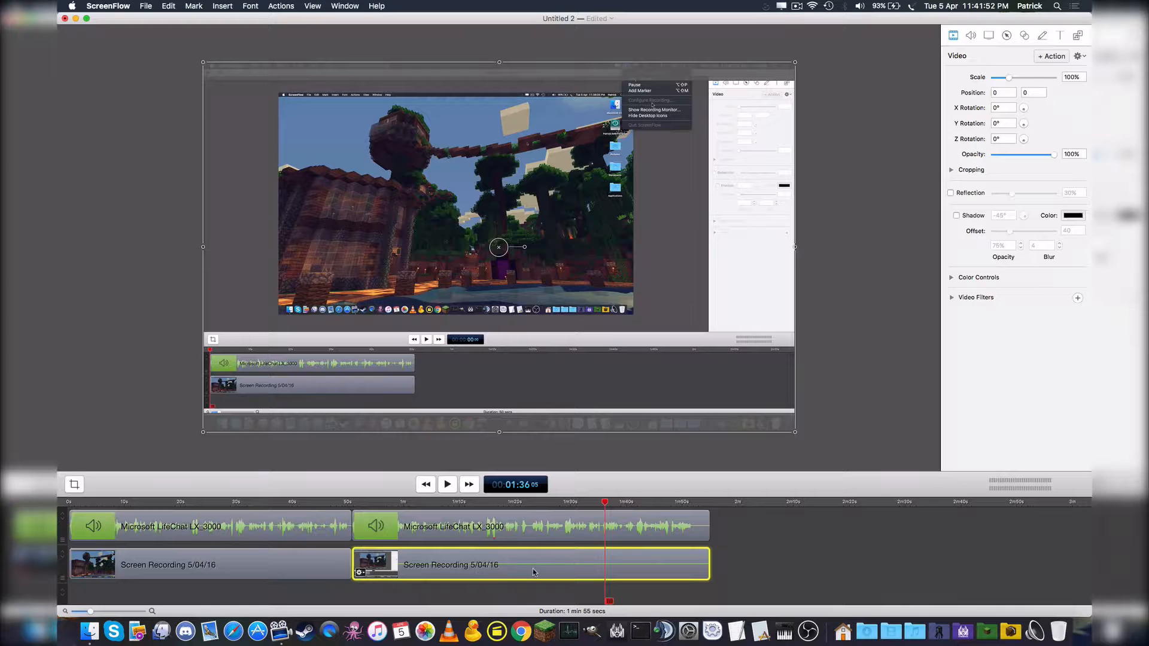
pyautogui.keyDown('shift'); pyautogui.click(343, 564); pyautogui.keyUp('shift')
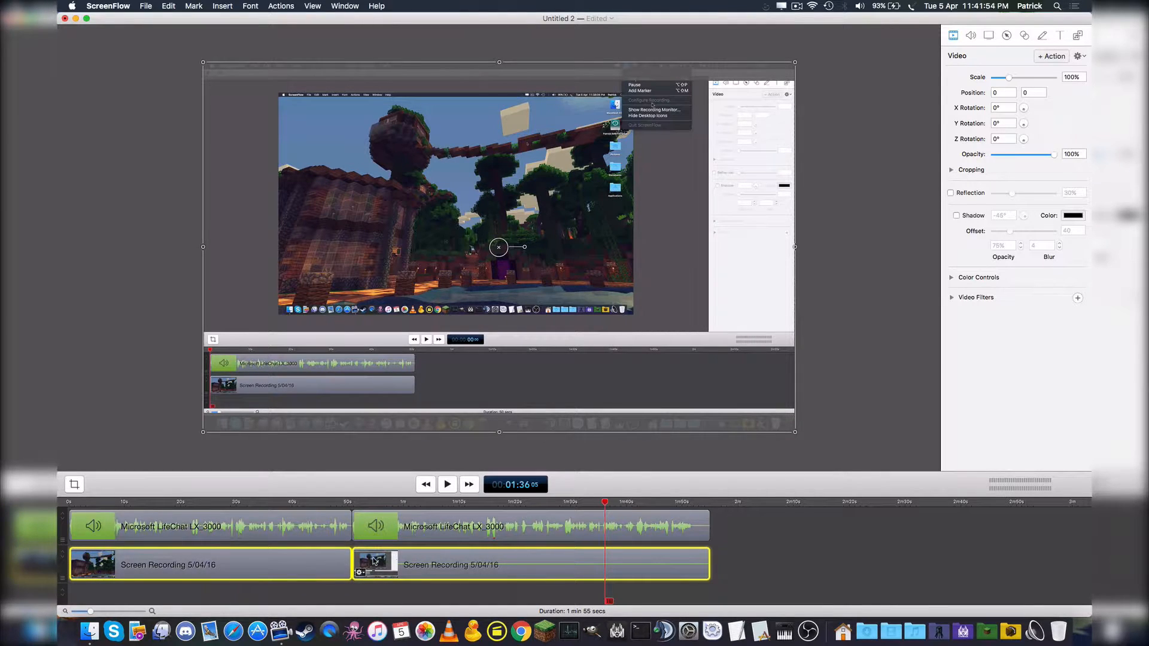
pyautogui.click(725, 557)
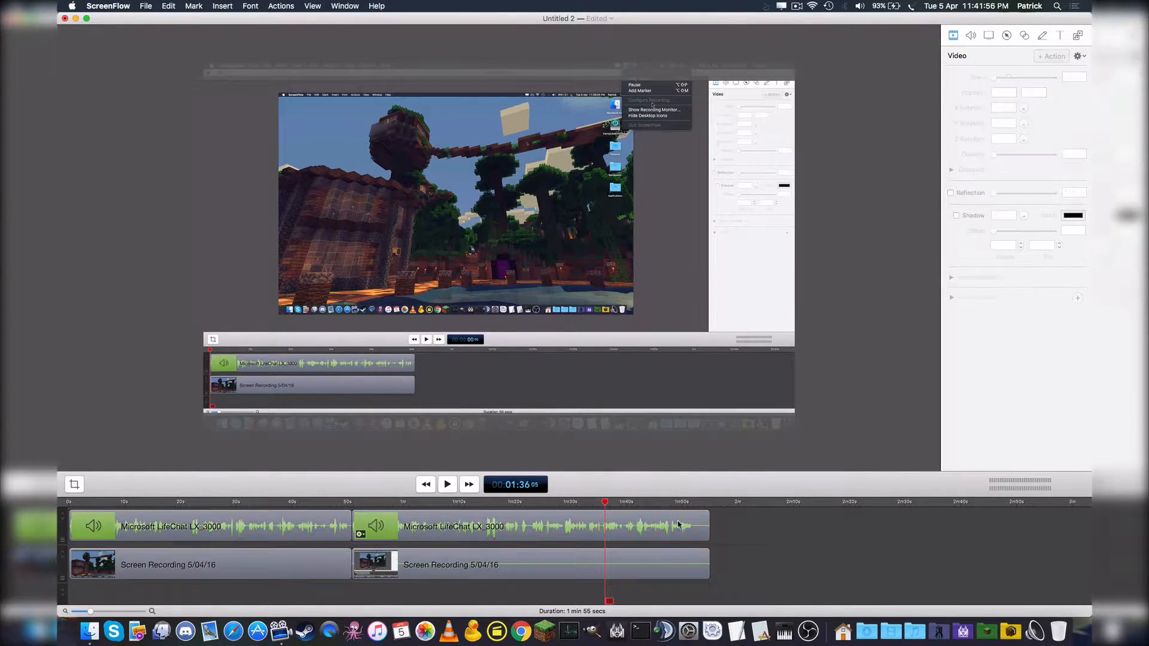
pyautogui.moveTo(497, 503); pyautogui.dragTo(59, 505)
pyautogui.press('super+v')
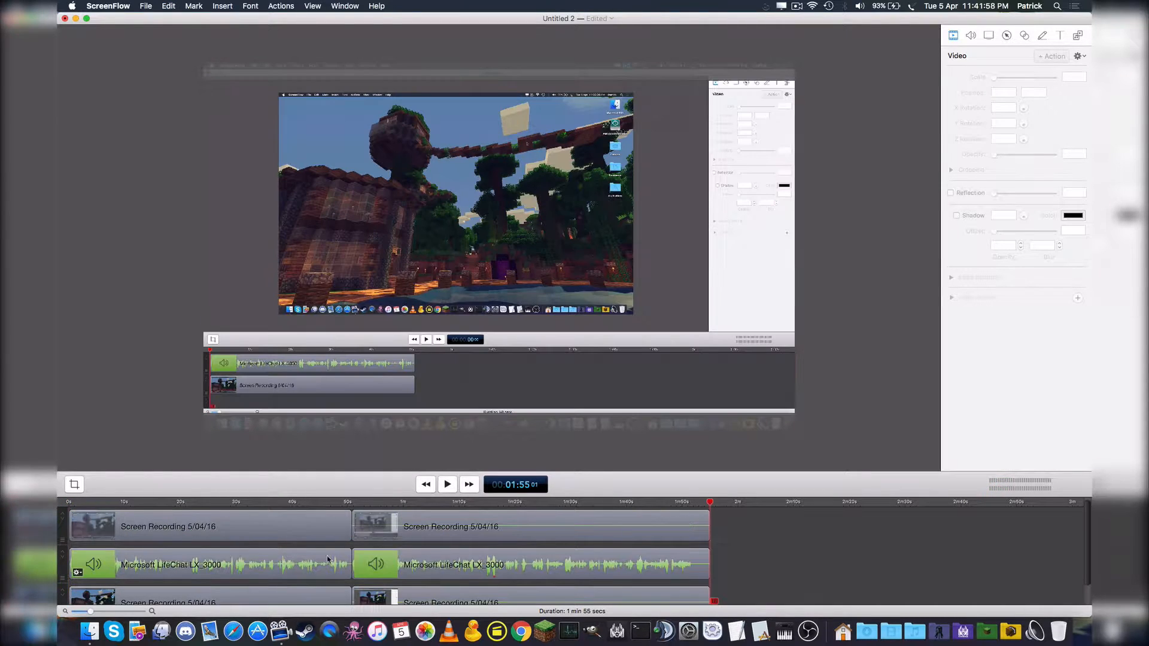
# - Select all four Screen Recording clips and scale them down to about 90% so they fit the canvas height
pyautogui.click(289, 528)
pyautogui.keyDown('shift'); pyautogui.click(362, 525); pyautogui.keyUp('shift')
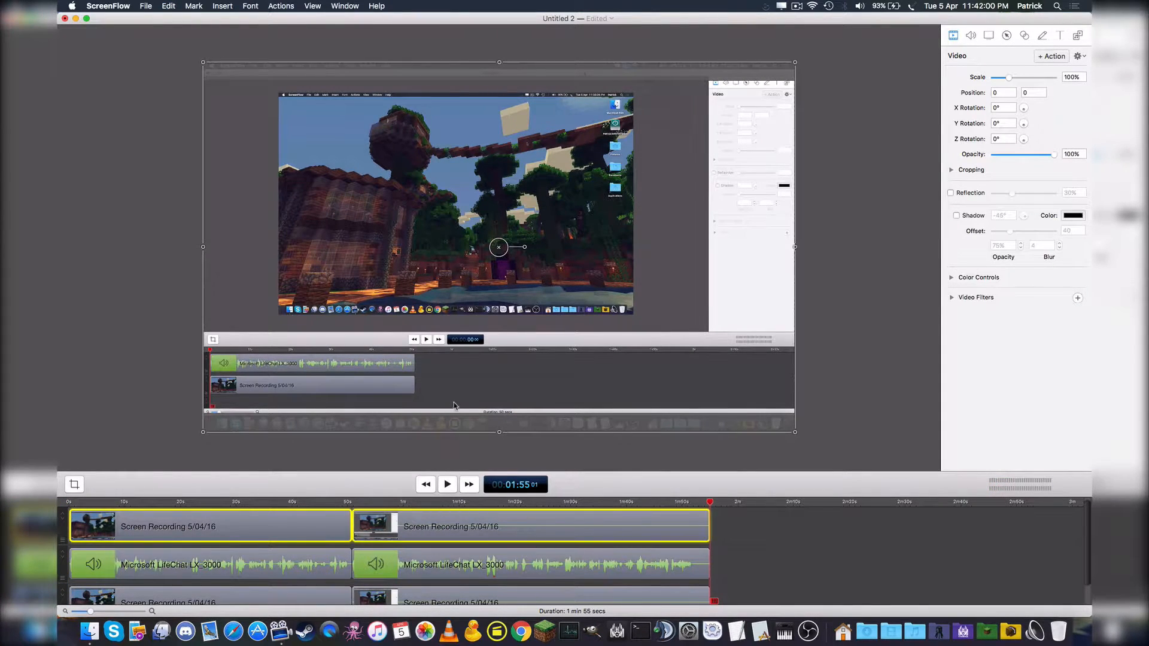
pyautogui.click(760, 561)
pyautogui.scroll(-1, 760, 558)
pyautogui.click(582, 595)
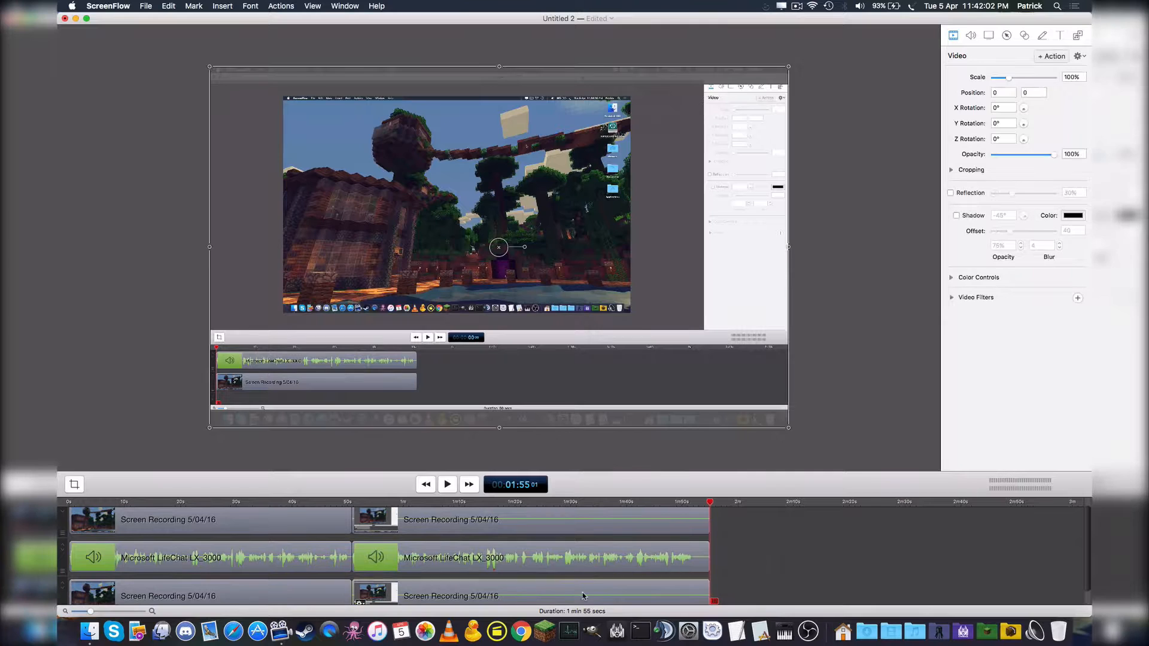
pyautogui.keyDown('shift'); pyautogui.click(289, 600); pyautogui.keyUp('shift')
pyautogui.keyDown('shift'); pyautogui.click(294, 529); pyautogui.keyUp('shift')
pyautogui.keyDown('shift'); pyautogui.click(365, 522); pyautogui.keyUp('shift')
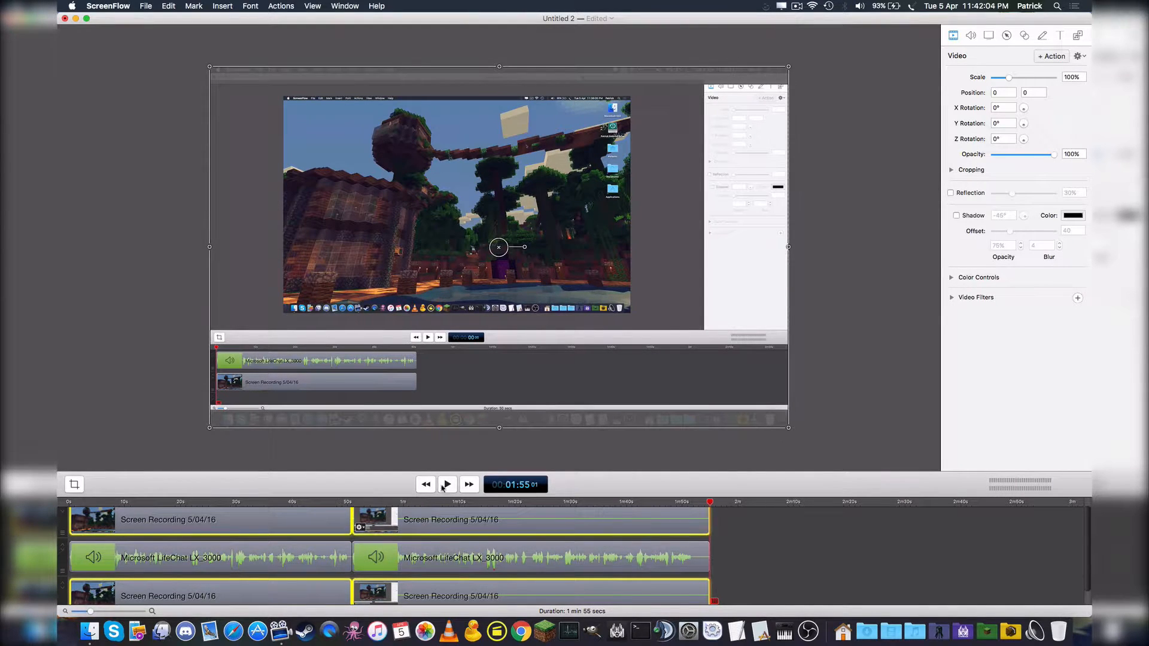
pyautogui.moveTo(499, 427); pyautogui.dragTo(499, 410)
pyautogui.moveTo(499, 66); pyautogui.dragTo(499, 84)
# - Stretch the two duplicate Screen Recording clips on the upper track across the full canvas width and move them to the bottom track
pyautogui.click(746, 554)
pyautogui.click(662, 523)
pyautogui.keyDown('shift'); pyautogui.click(279, 525); pyautogui.keyUp('shift')
pyautogui.moveTo(279, 524); pyautogui.dragTo(278, 469)
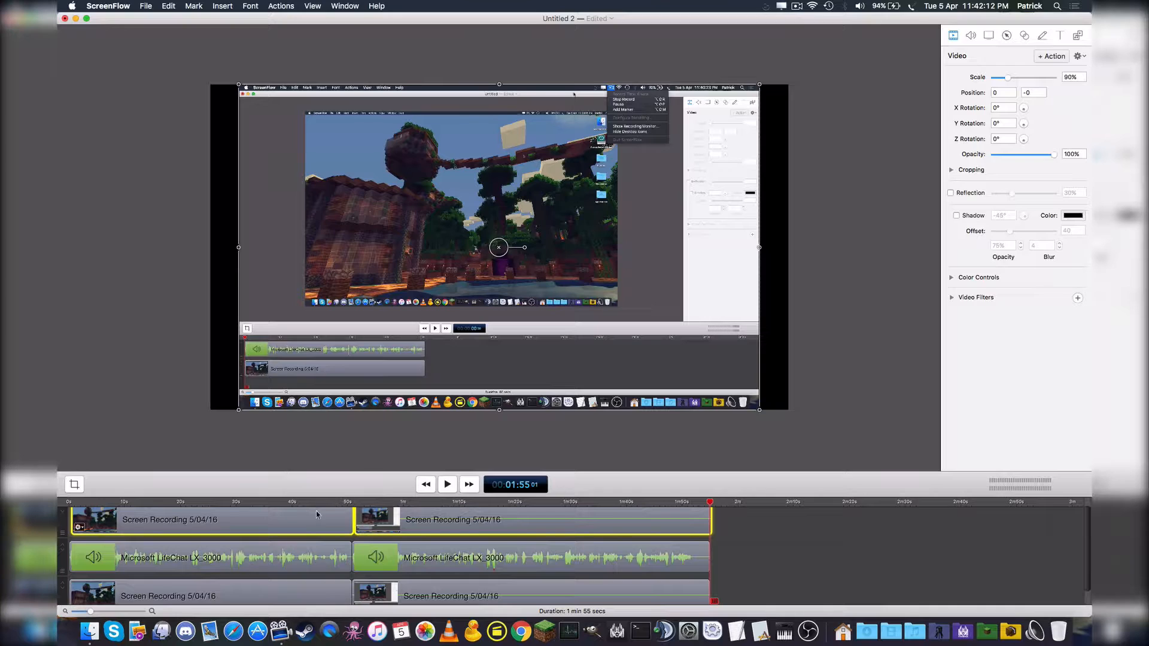
pyautogui.press('super+z')
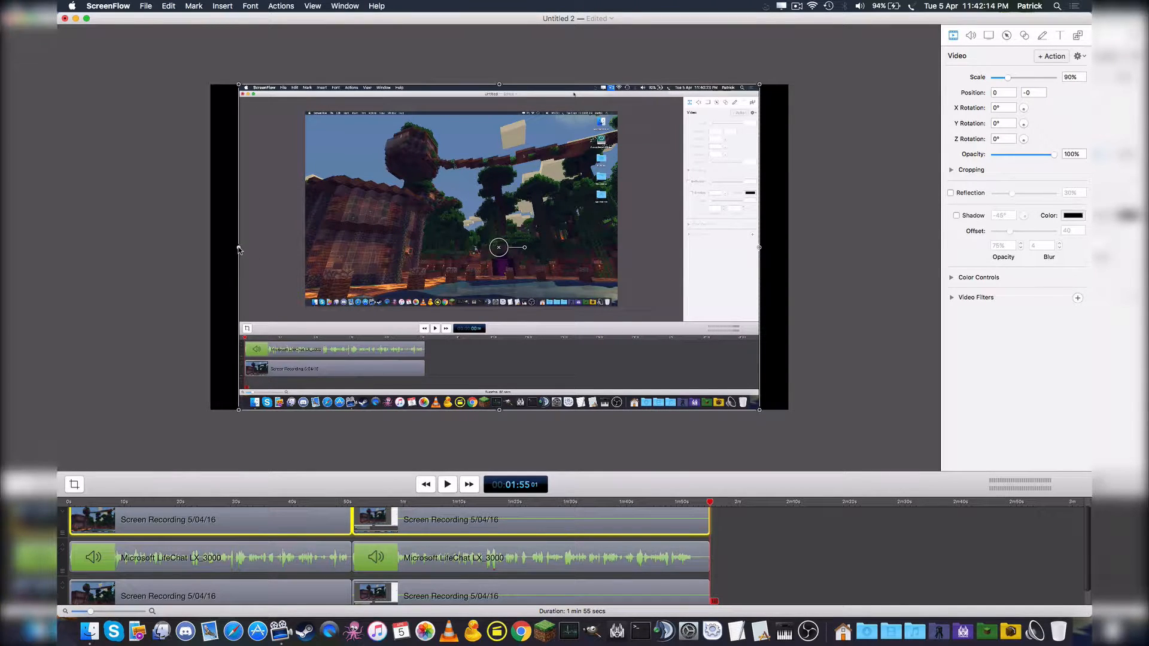
pyautogui.moveTo(238, 249); pyautogui.dragTo(210, 250)
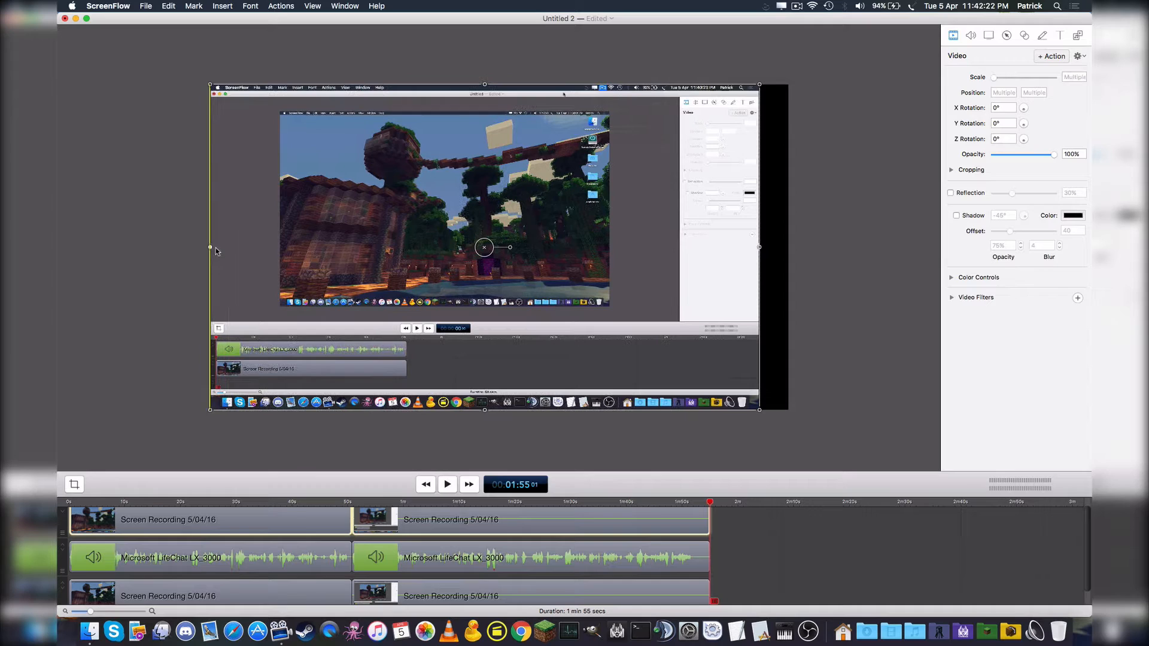
pyautogui.moveTo(759, 249); pyautogui.dragTo(789, 248)
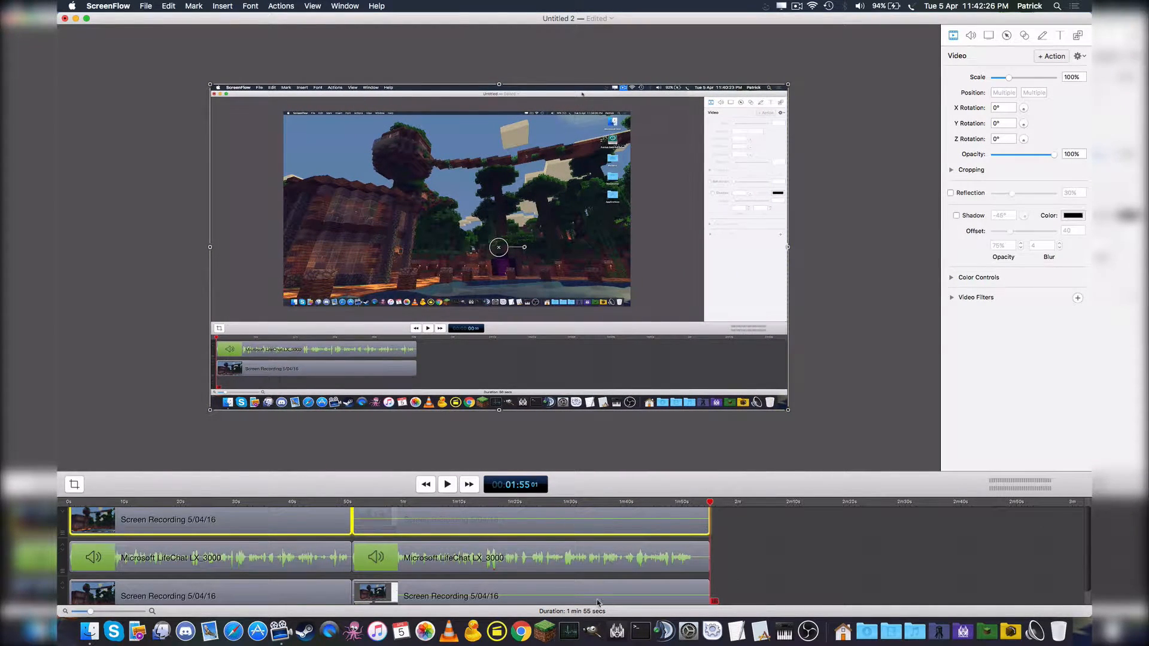
pyautogui.moveTo(396, 516); pyautogui.dragTo(395, 579)
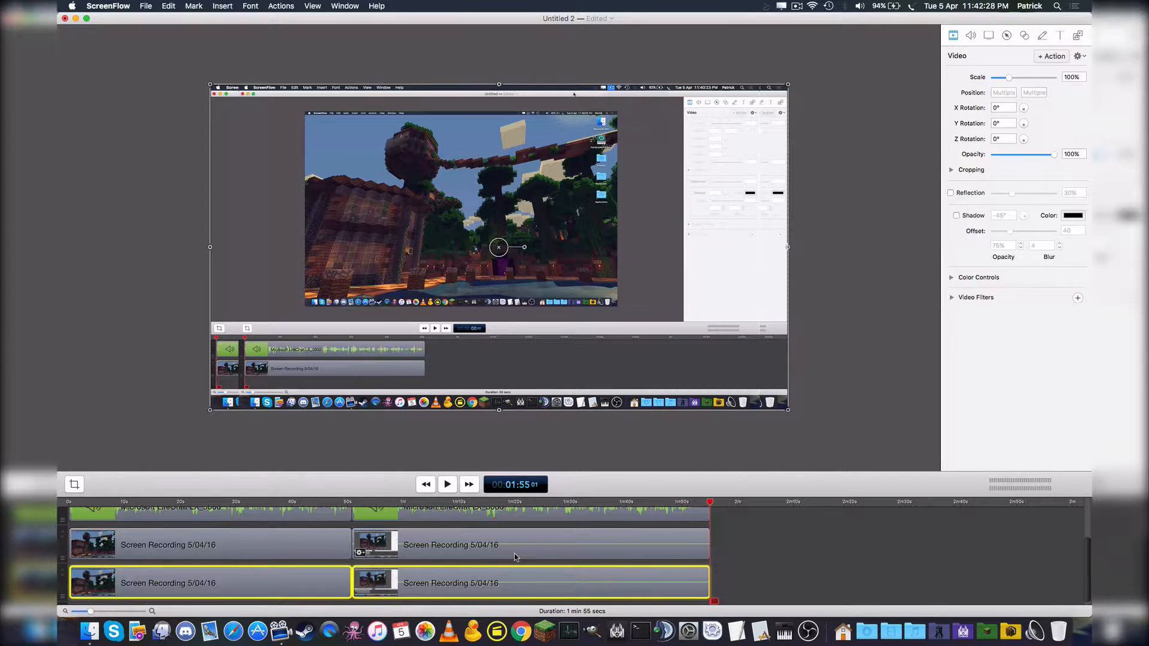
# - Add a Gaussian Blur video filter to the two stretched clips on the bottom track
pyautogui.click(952, 297)
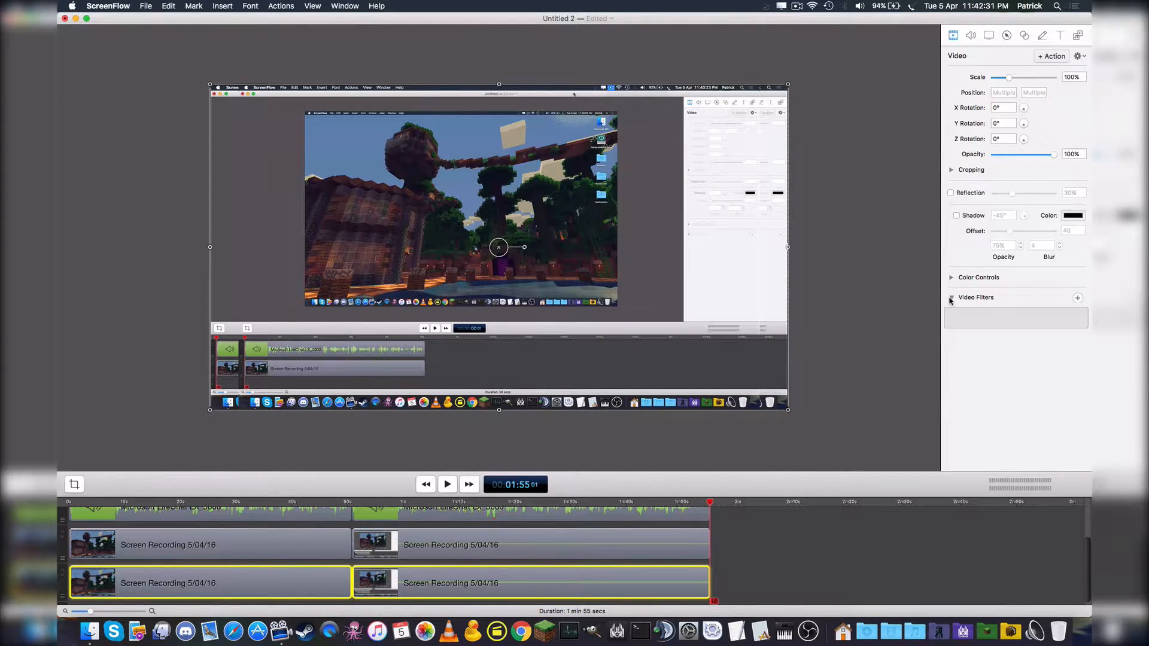
pyautogui.click(1078, 299)
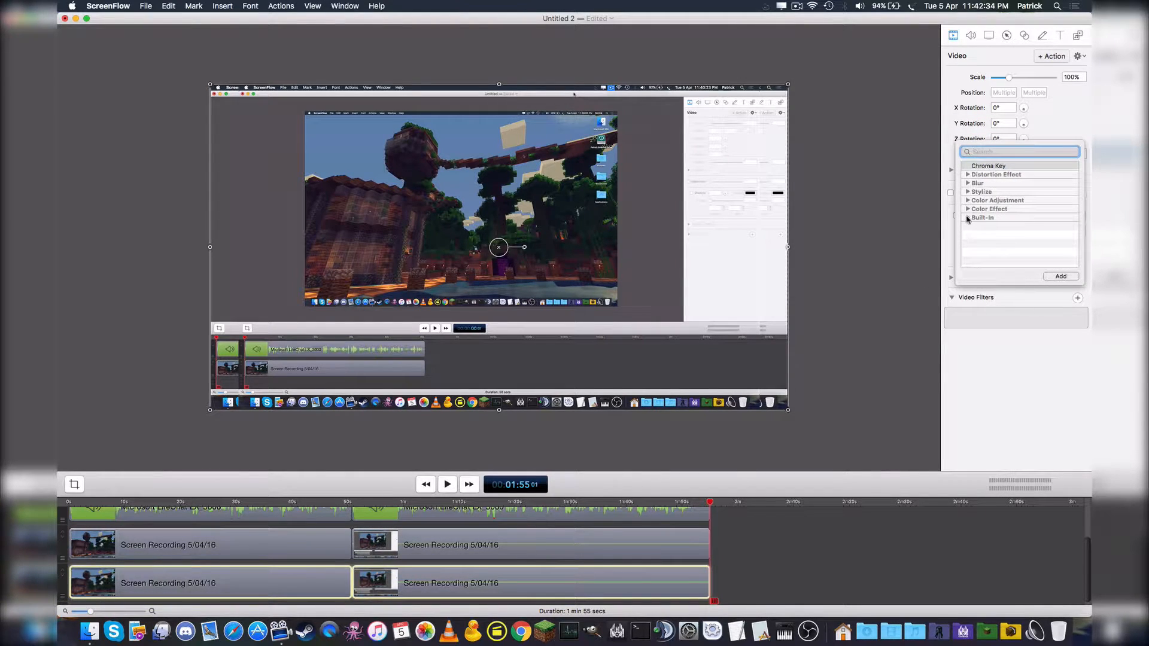
pyautogui.click(968, 183)
pyautogui.click(1007, 210)
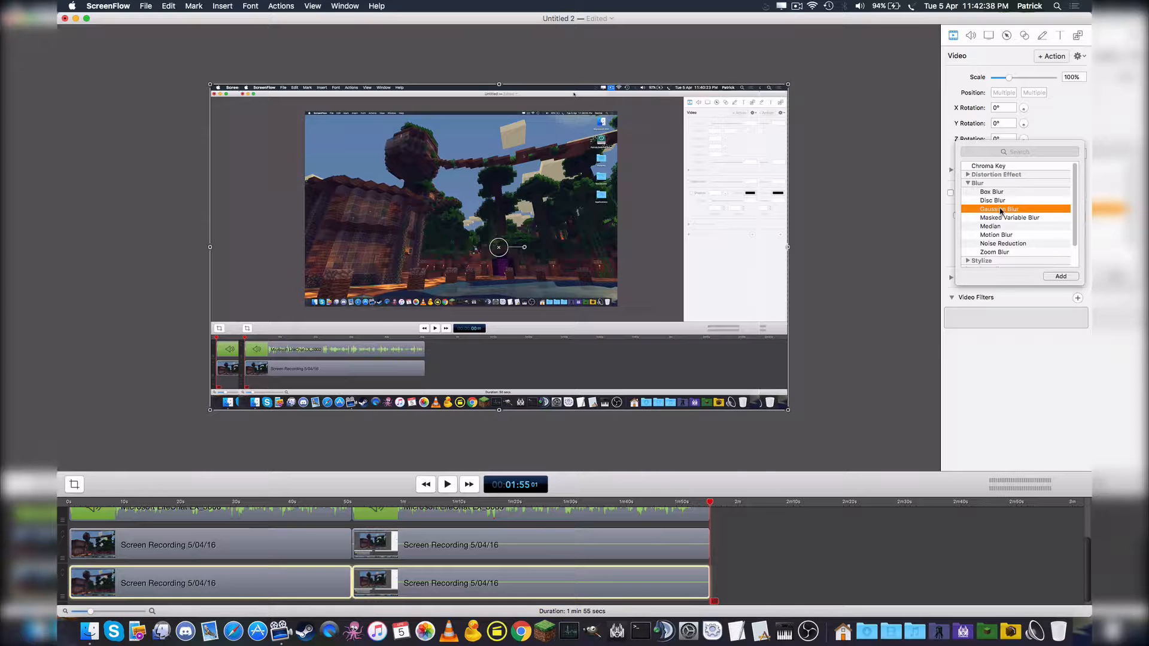
pyautogui.click(1060, 277)
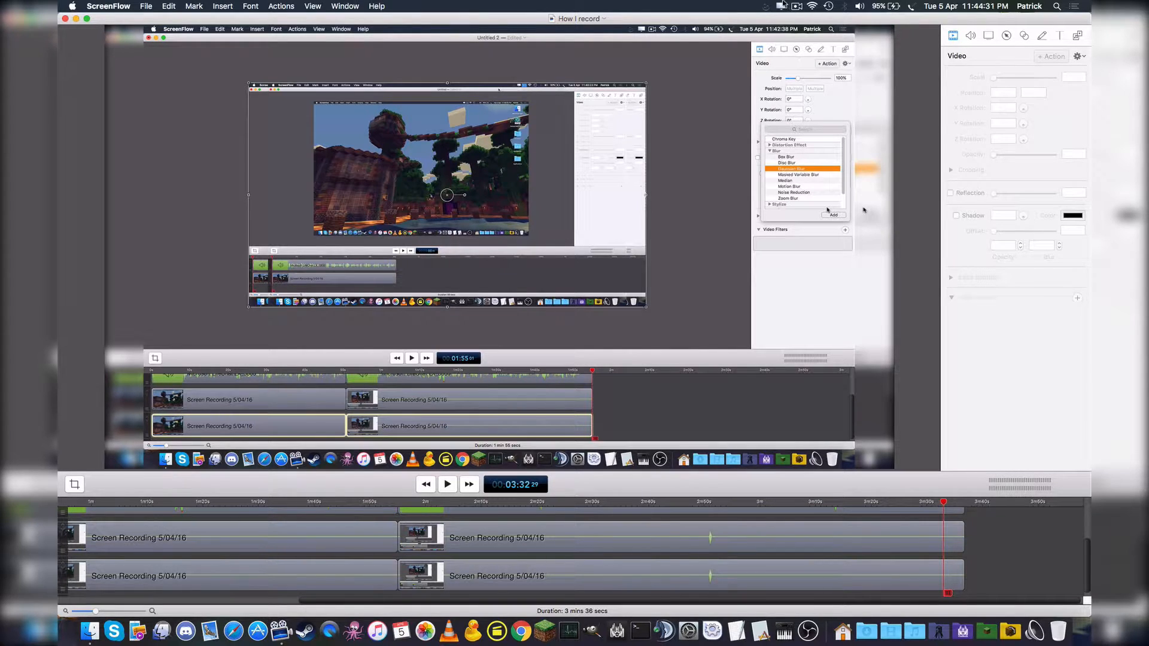
# - Open the list of available display resolutions
pyautogui.click(782, 6)
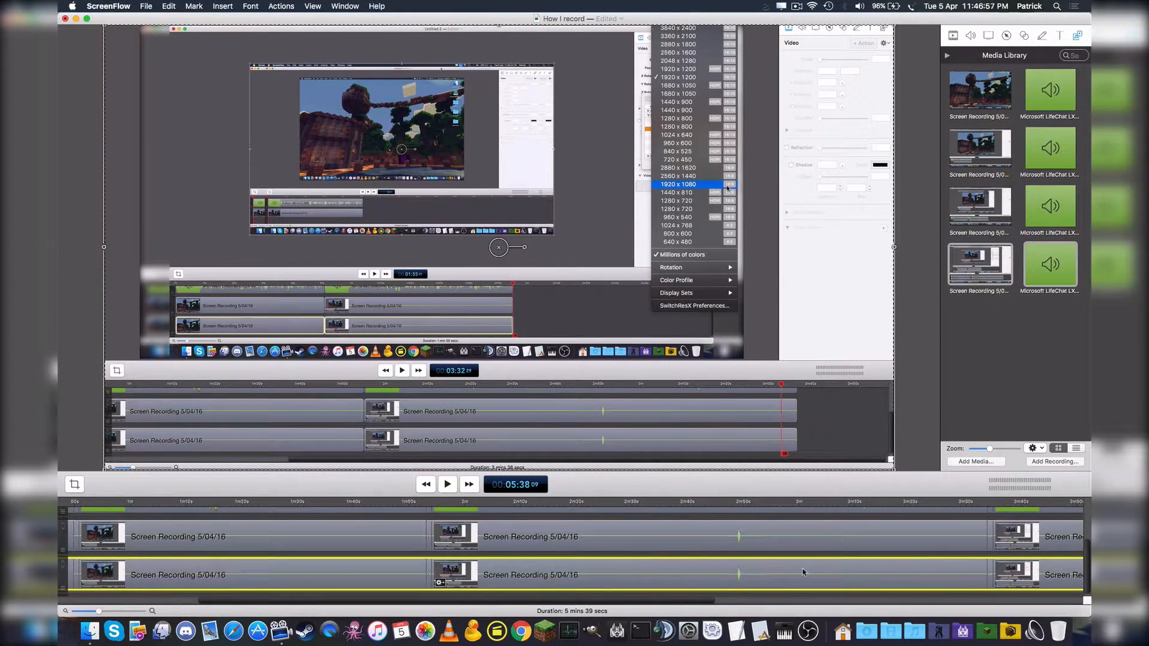
# - Lower the audio volume of the selected duplicate clips on the bottom track
pyautogui.click(970, 36)
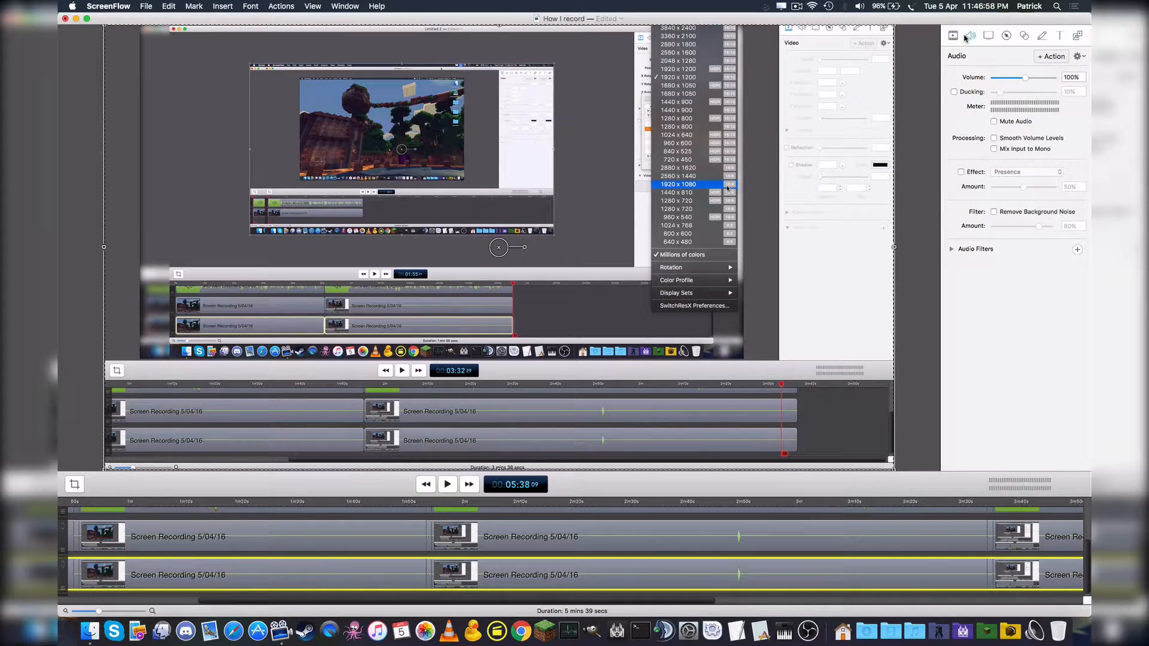
pyautogui.click(989, 79)
pyautogui.hscroll(3, 702, 563)
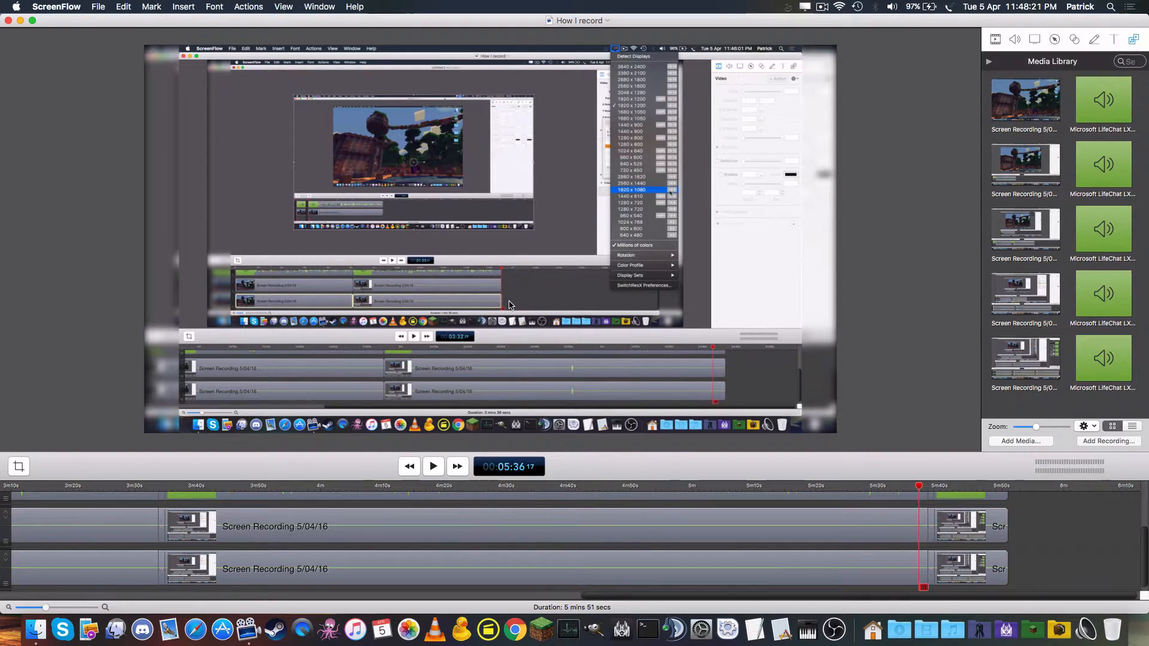
# - Check which display resolution is active, then return to the project timeline
pyautogui.click(805, 7)
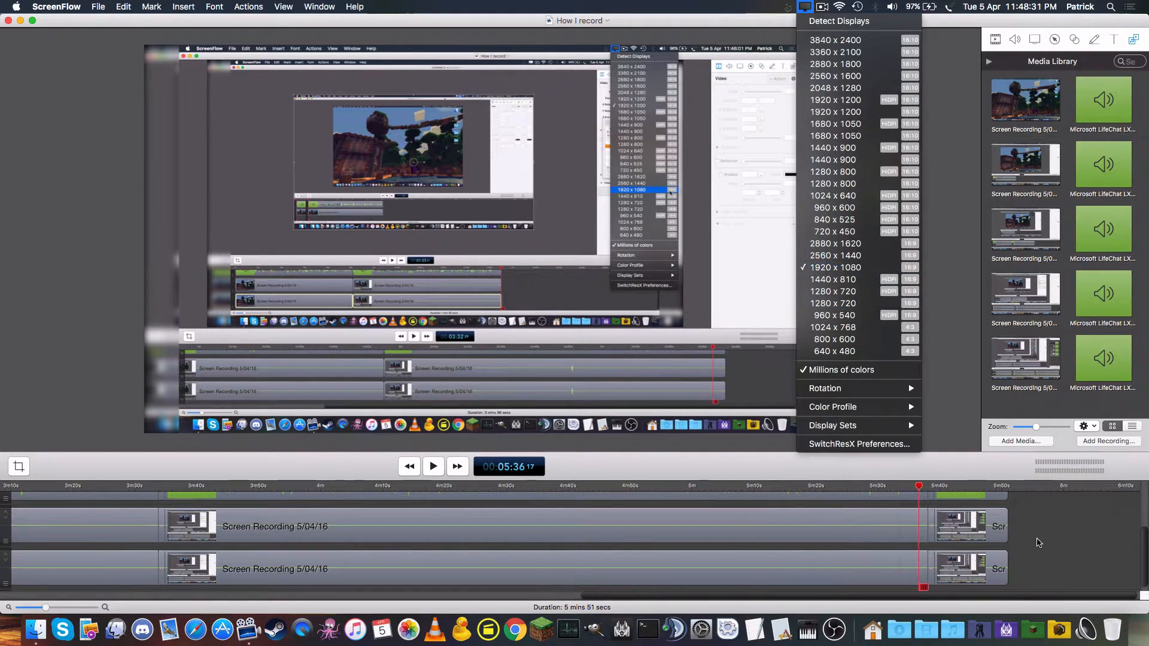
pyautogui.click(1037, 544)
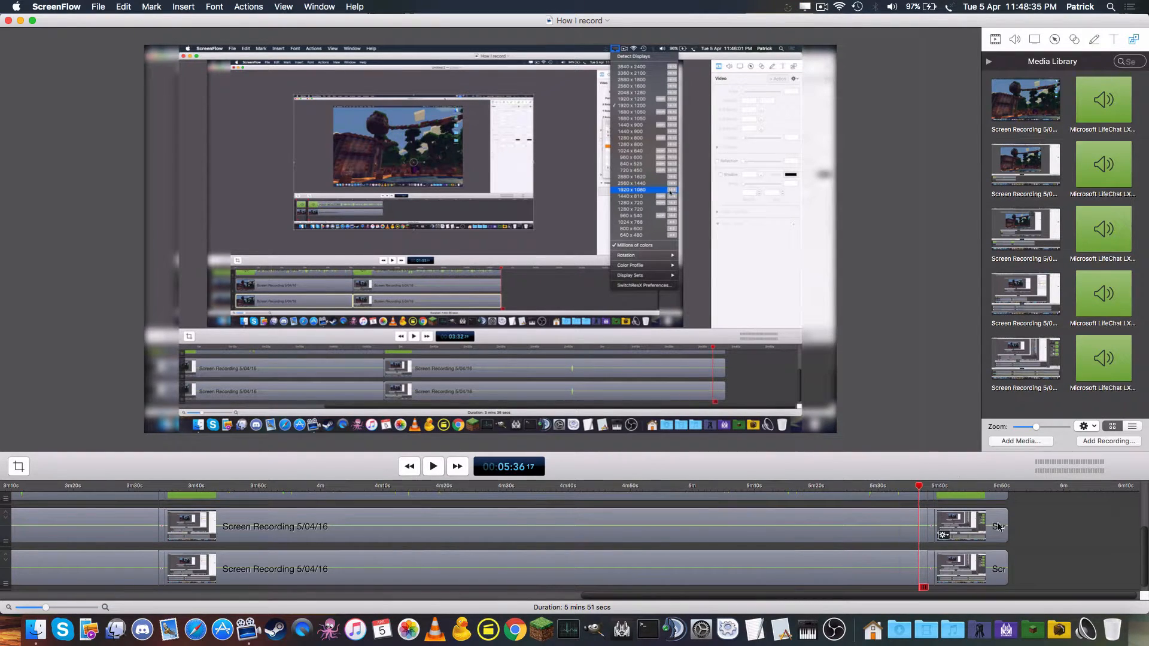
pyautogui.scroll(-1, 1008, 531)
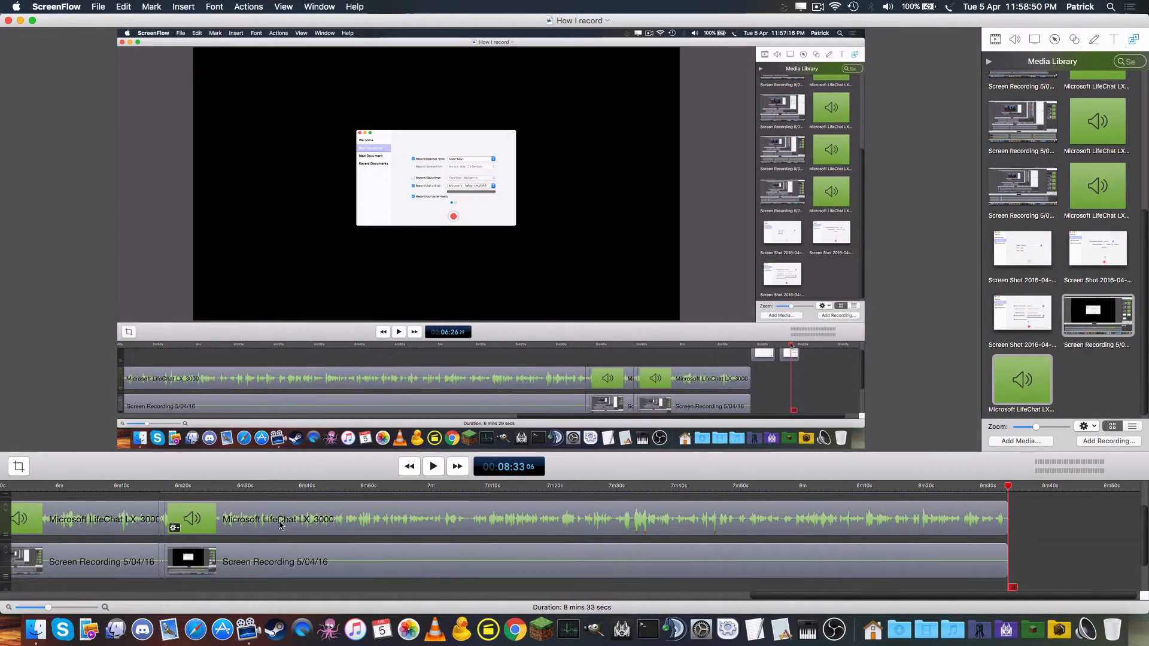
# - Open the Video content.screenflow project and examine the outro's text, annotation and video layers around 02:26 on the timeline
pyautogui.rightClick(248, 629)
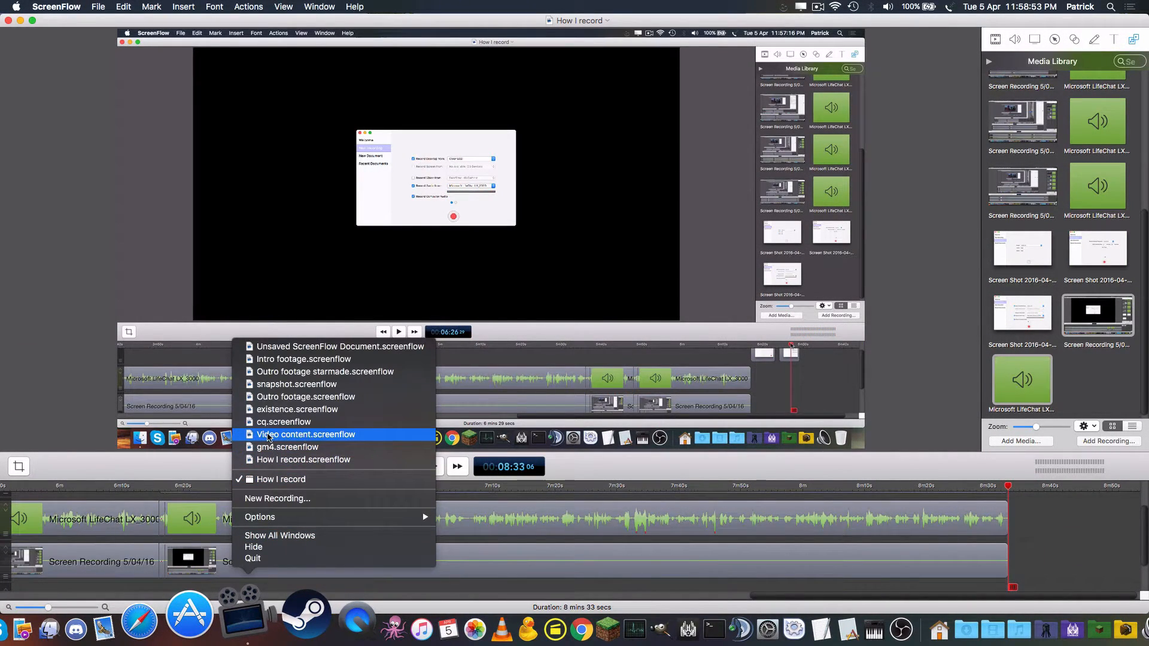
pyautogui.click(271, 438)
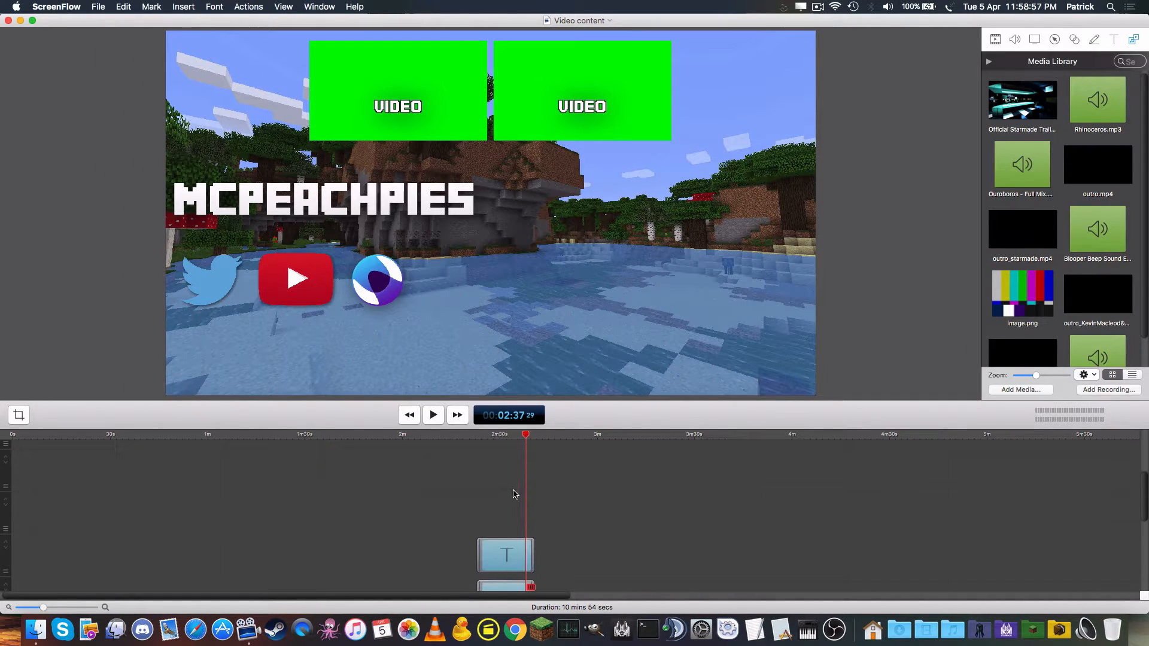
pyautogui.scroll(10, 513, 494)
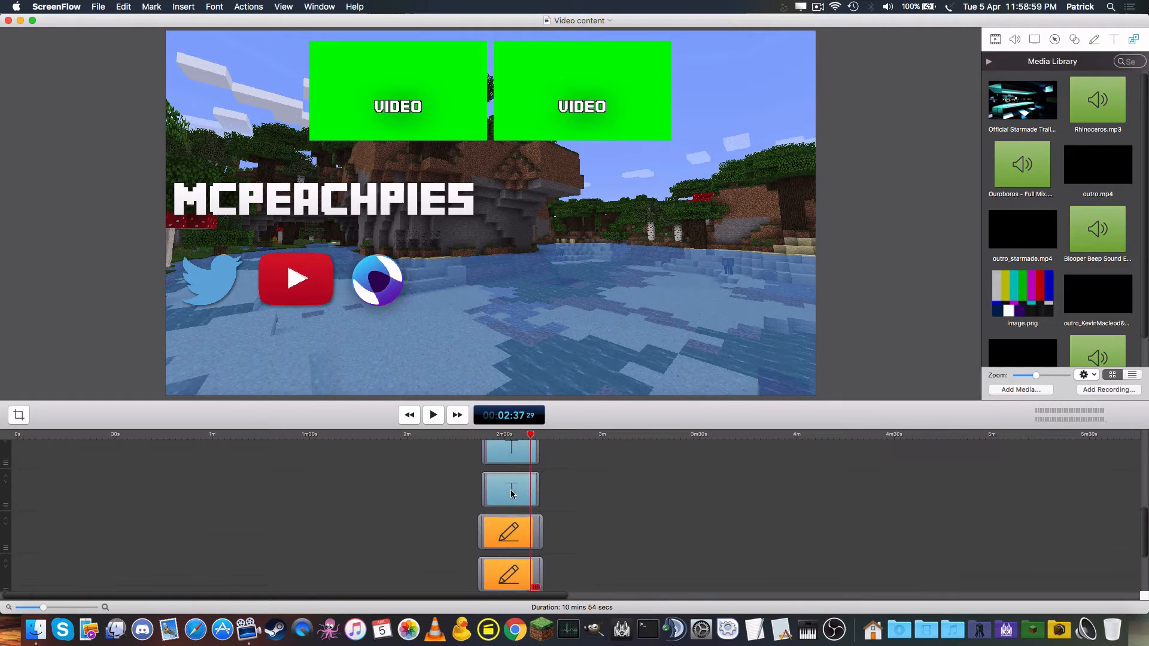
pyautogui.click(487, 439)
pyautogui.scroll(-5, 538, 479)
pyautogui.hscroll(2, 538, 479)
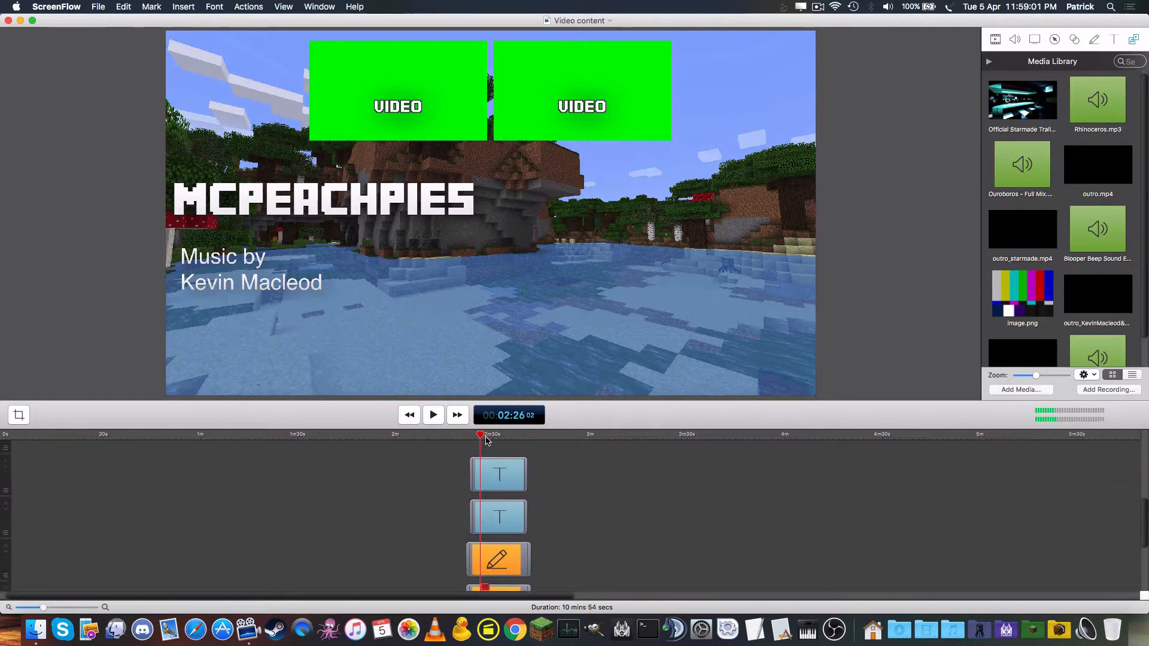
pyautogui.scroll(-3, 566, 479)
pyautogui.hscroll(1, 566, 478)
pyautogui.click(478, 526)
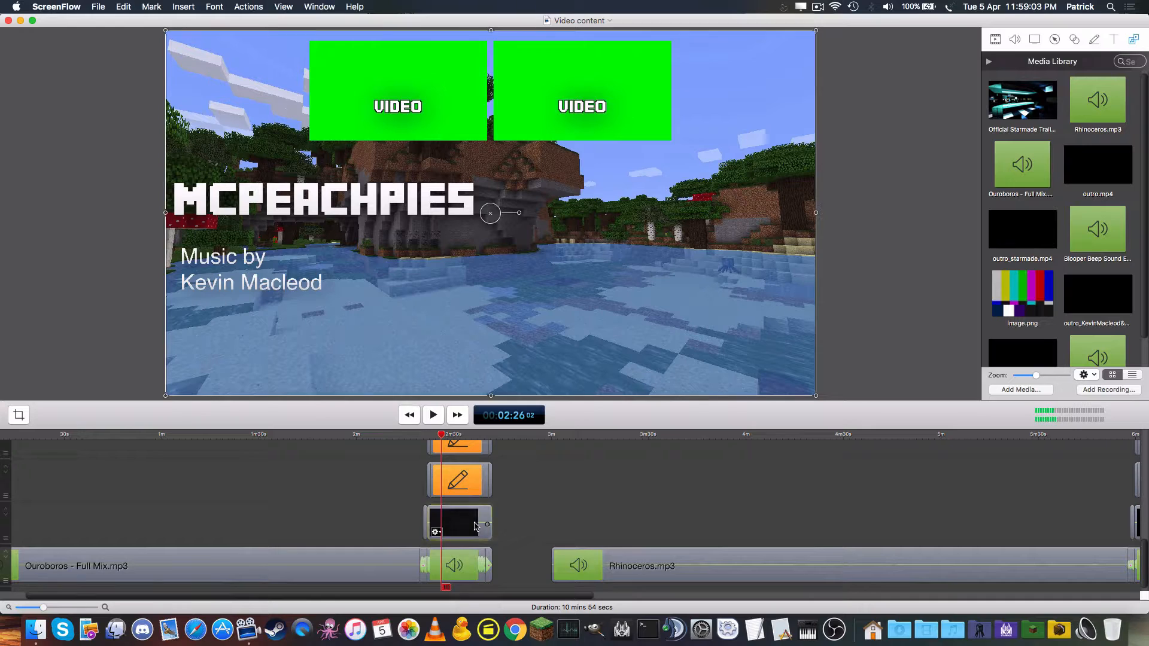
# - Select the outro's background video, green annotation boxes and text clips in turn to identify what each layer contributes to the frame
pyautogui.click(426, 519)
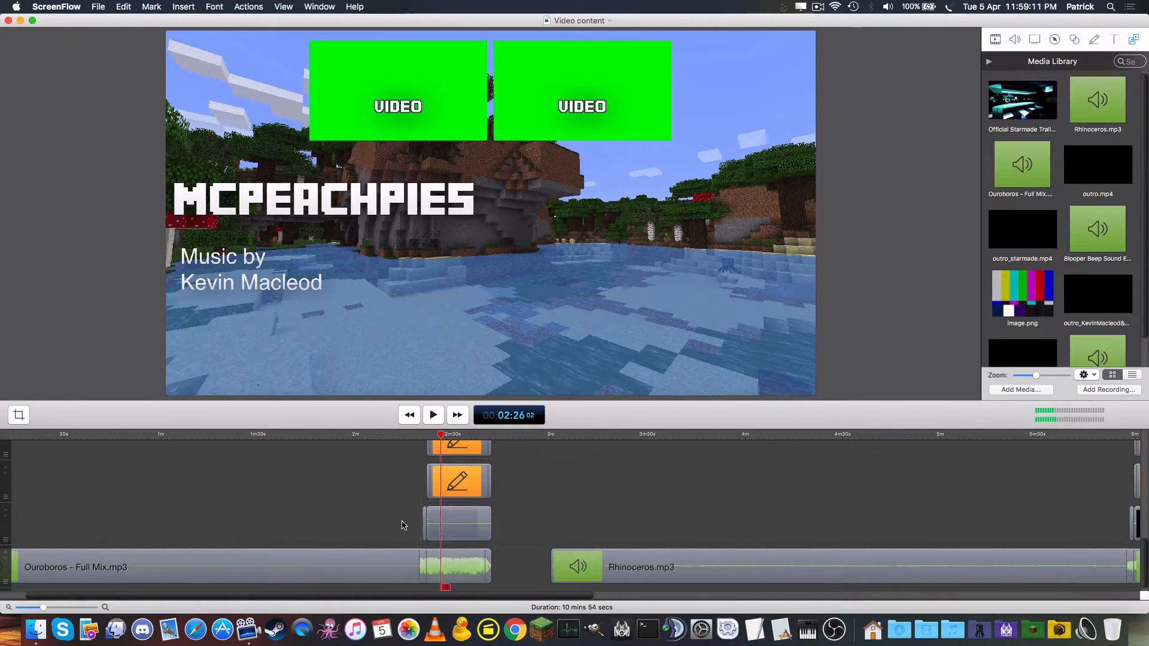
pyautogui.scroll(1, 404, 525)
pyautogui.click(462, 501)
pyautogui.scroll(2, 463, 502)
pyautogui.click(462, 500)
pyautogui.scroll(3, 462, 497)
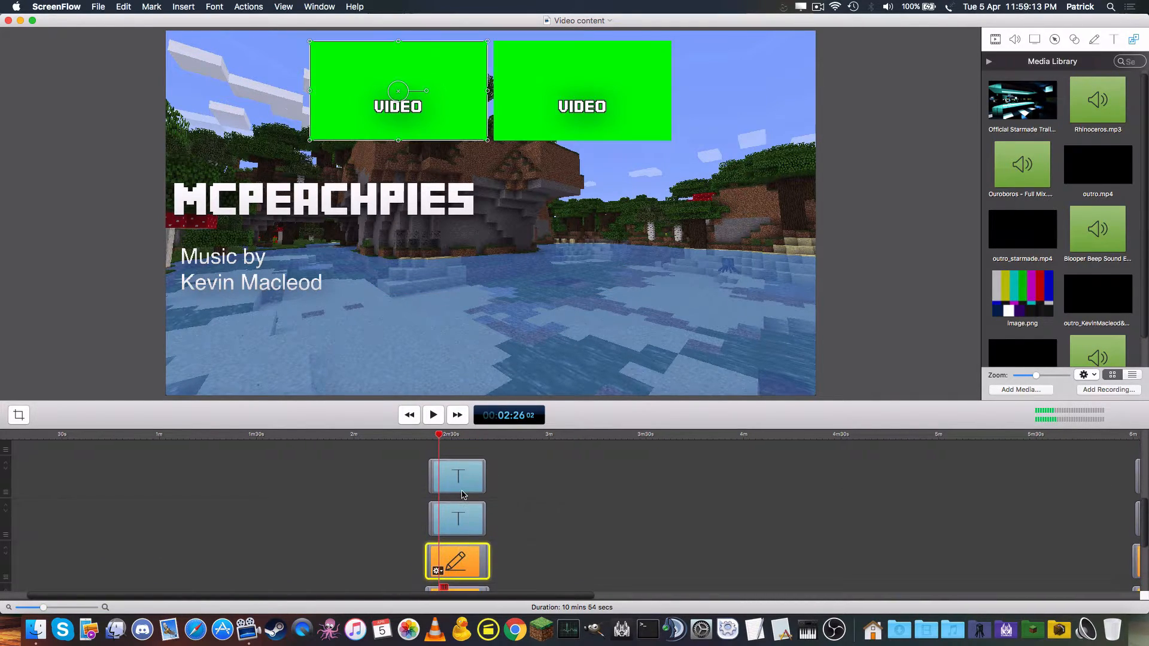
pyautogui.click(459, 479)
pyautogui.click(461, 519)
# - Preview the reusable content further along the timeline: the second outro near 06:07, the title near 06:55 and the short clip near 06:45
pyautogui.scroll(-3, 463, 522)
pyautogui.hscroll(5, 464, 522)
pyautogui.hscroll(7, 462, 519)
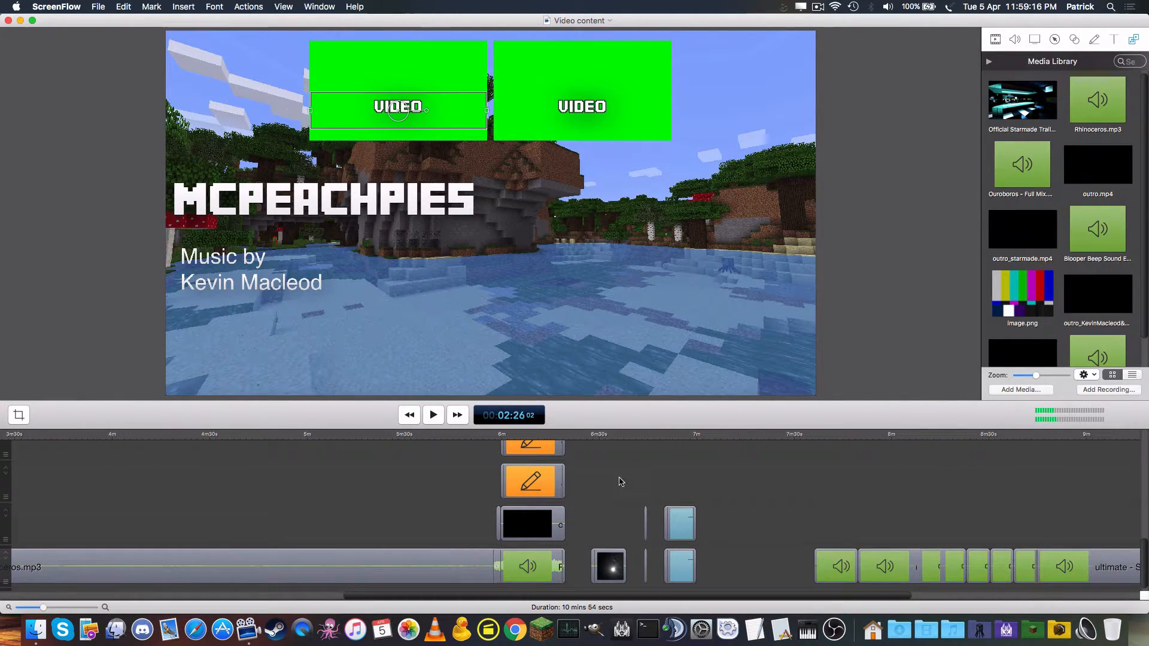
pyautogui.click(527, 435)
pyautogui.hscroll(1, 659, 473)
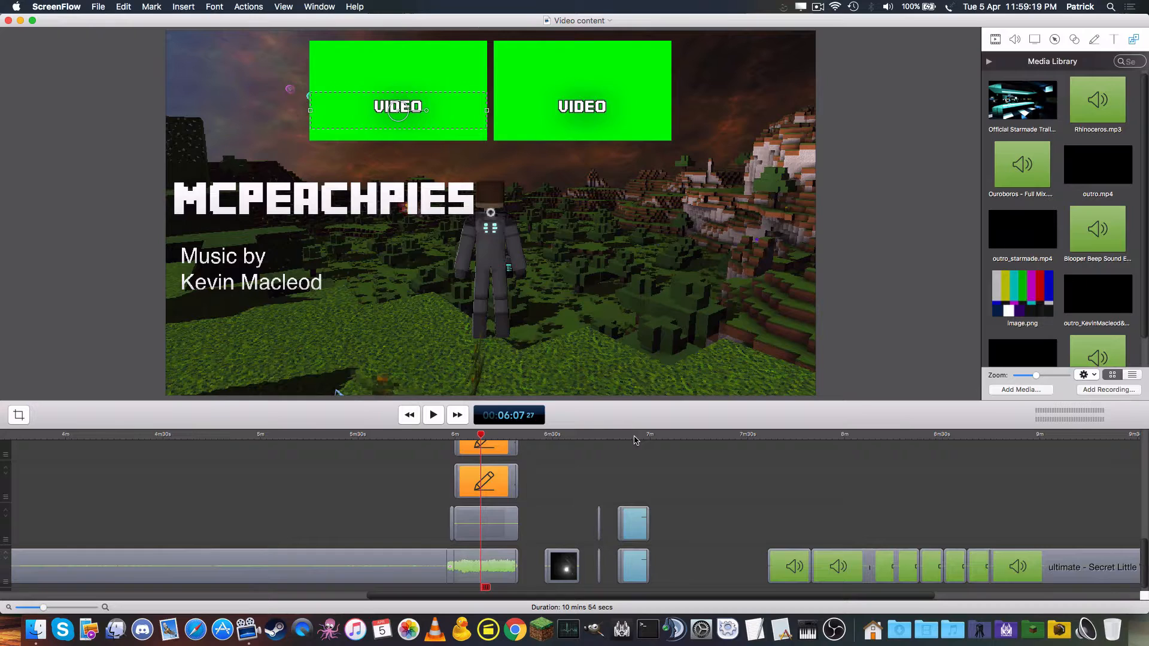
pyautogui.click(635, 435)
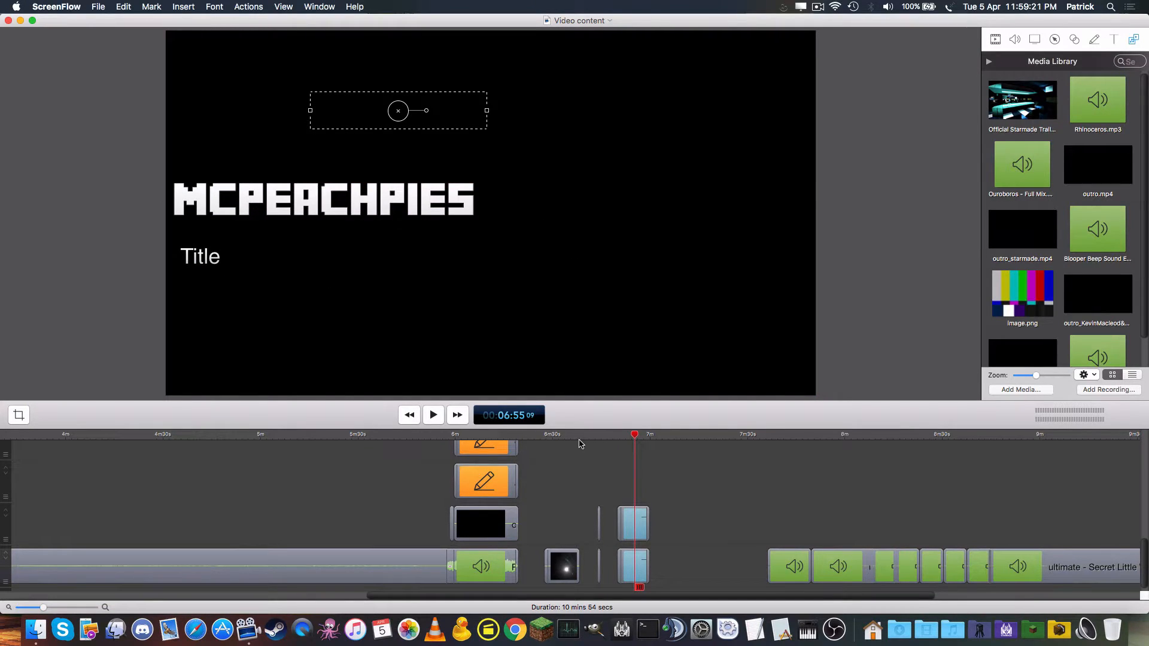
pyautogui.click(561, 437)
pyautogui.moveTo(583, 439); pyautogui.dragTo(595, 440)
pyautogui.press('space')
pyautogui.press('space')
# - Look over the music clips toward the end of the timeline and the Ouroboros and Rhinoceros tracks near its start
pyautogui.hscroll(6, 594, 441)
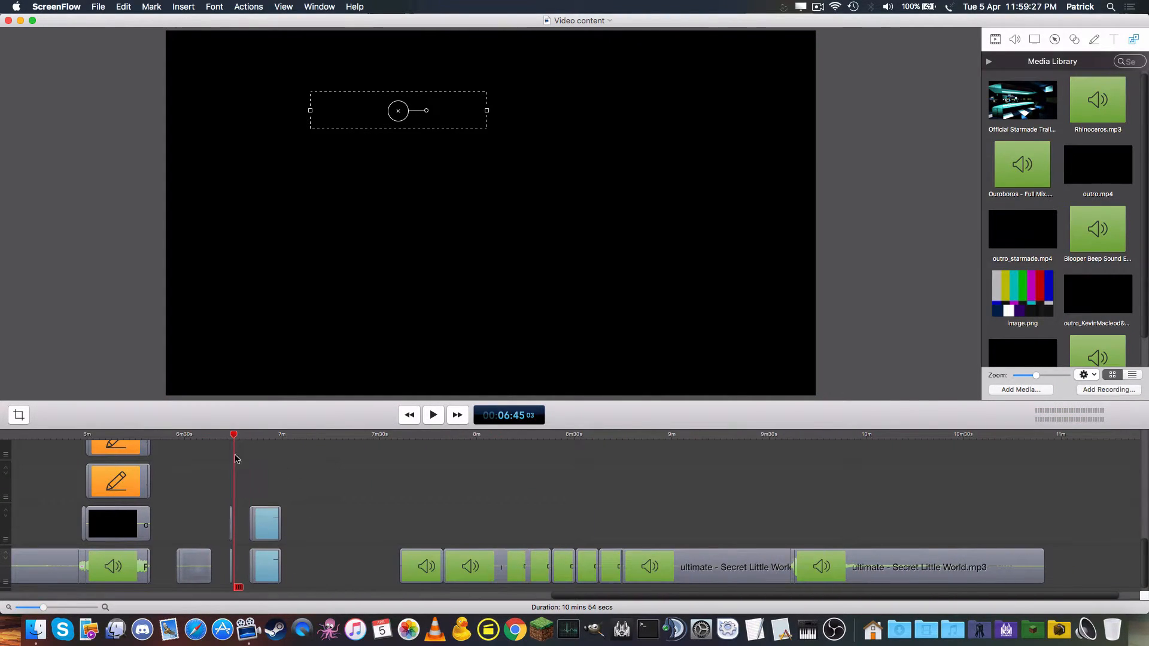
pyautogui.hscroll(2, 835, 546)
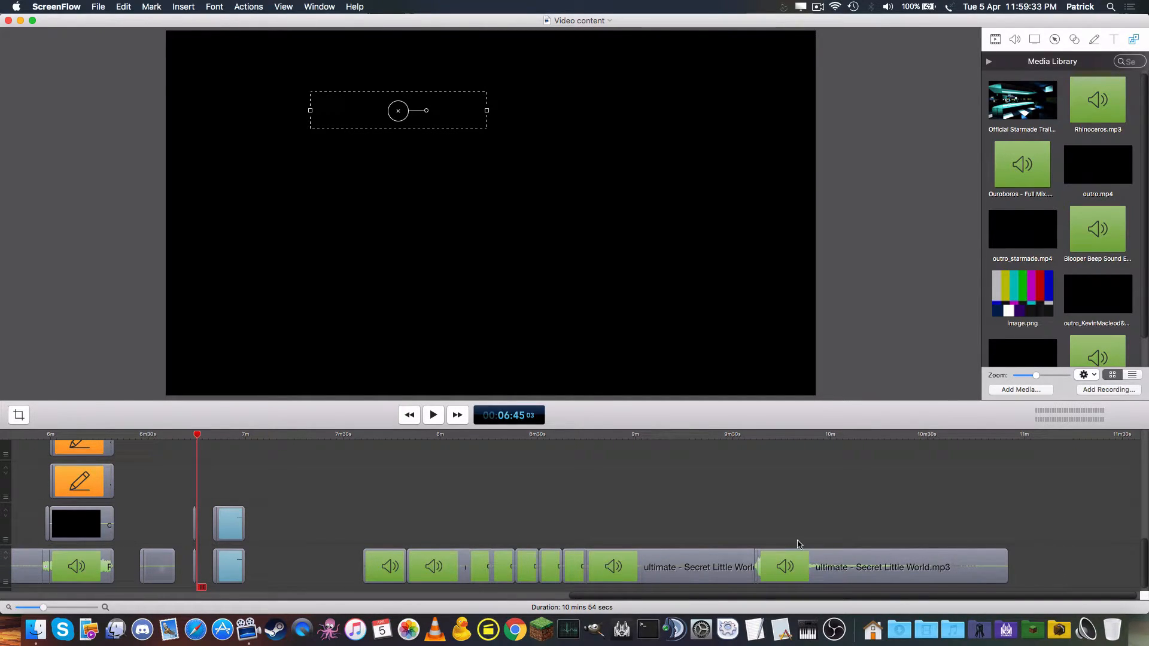
pyautogui.hscroll(-10, 796, 464)
pyautogui.hscroll(-15, 796, 465)
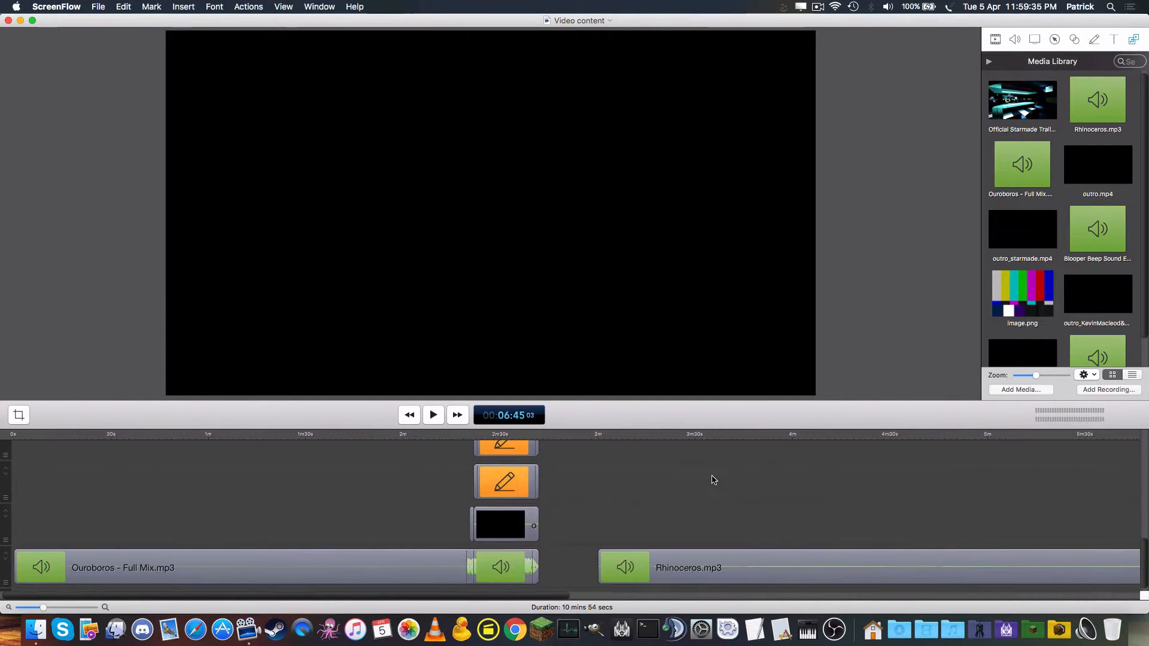
pyautogui.hscroll(5, 712, 479)
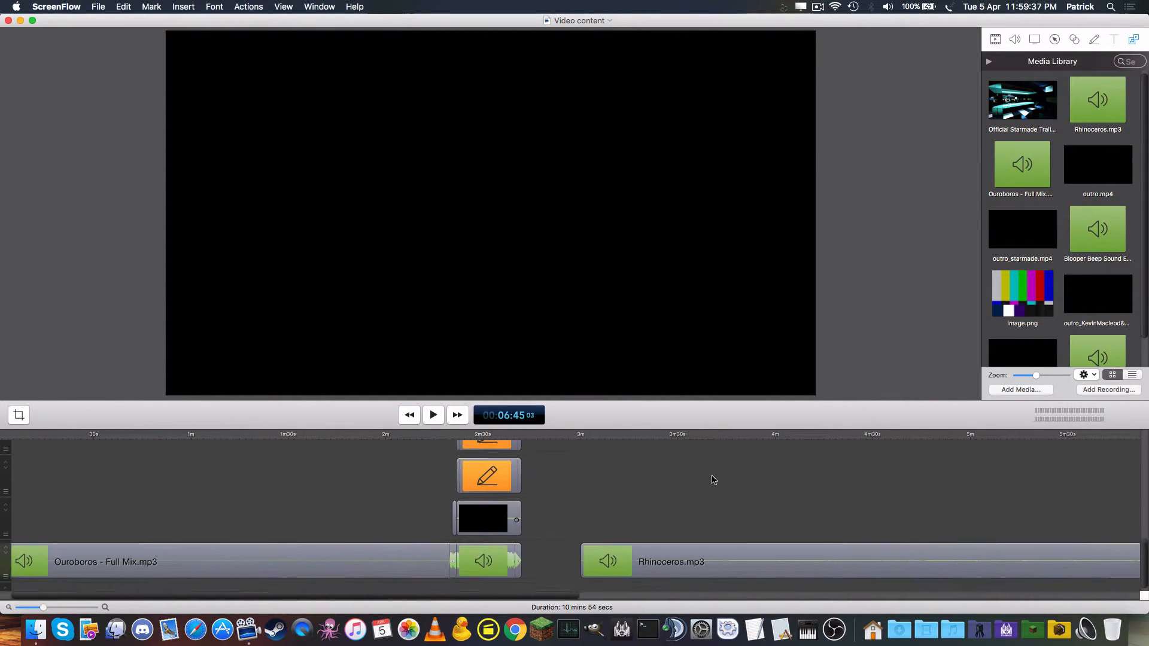
pyautogui.hscroll(3, 946, 473)
pyautogui.click(919, 467)
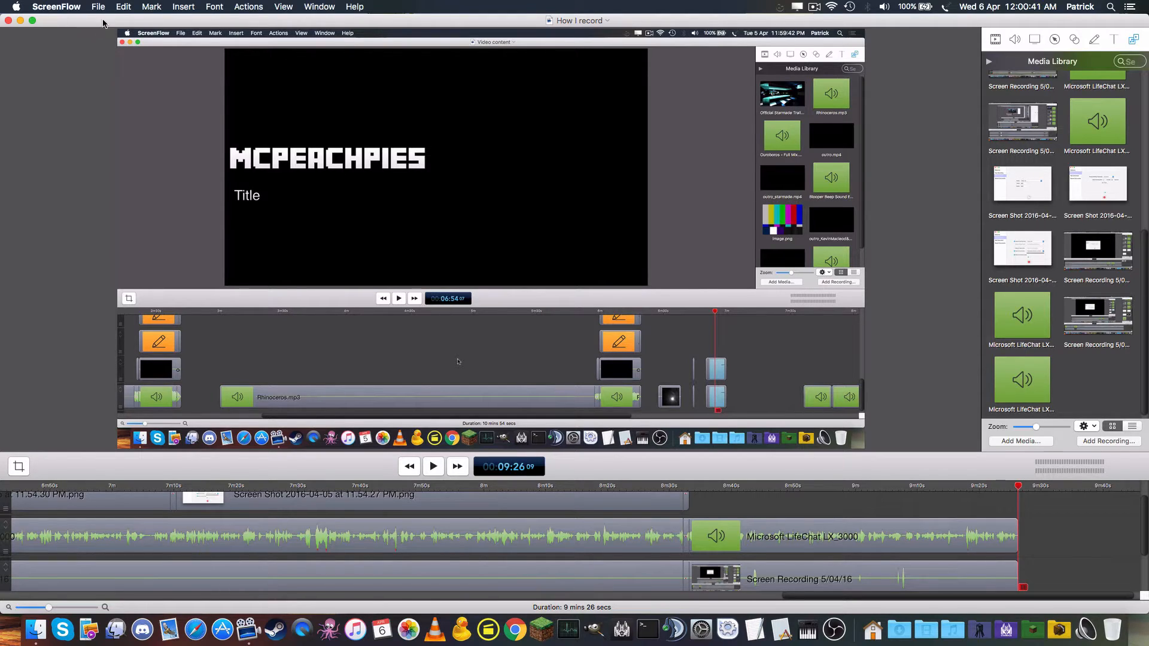
# - Open the export settings for the How I record project and scale the output dimensions by 100%
pyautogui.click(98, 6)
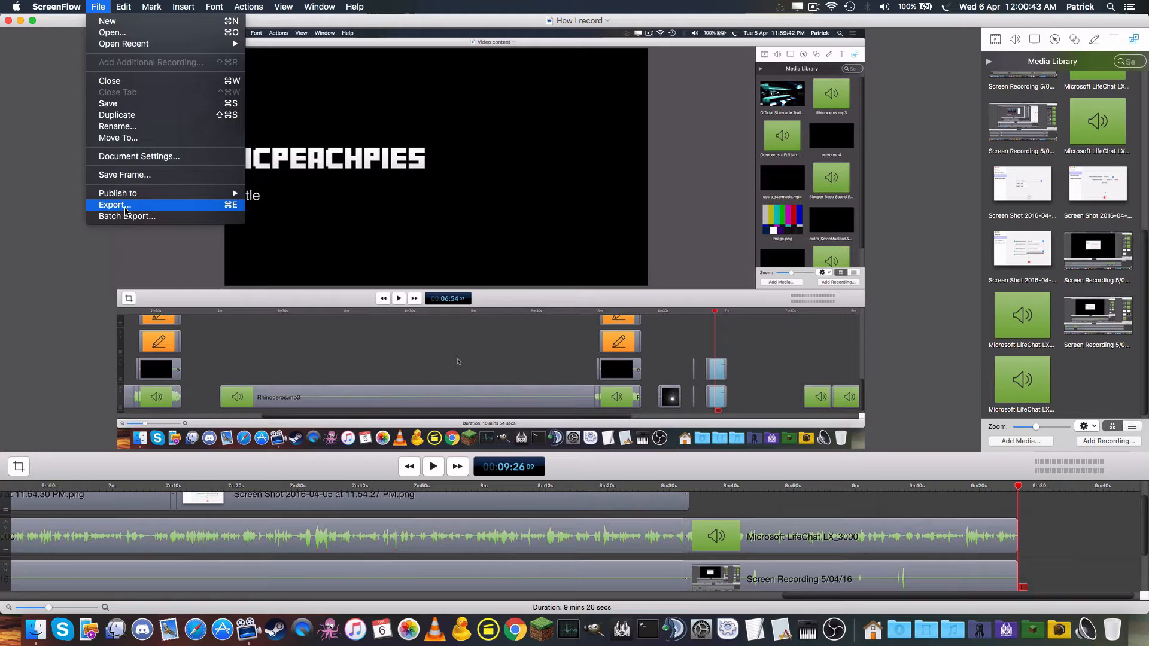
pyautogui.moveTo(127, 198)
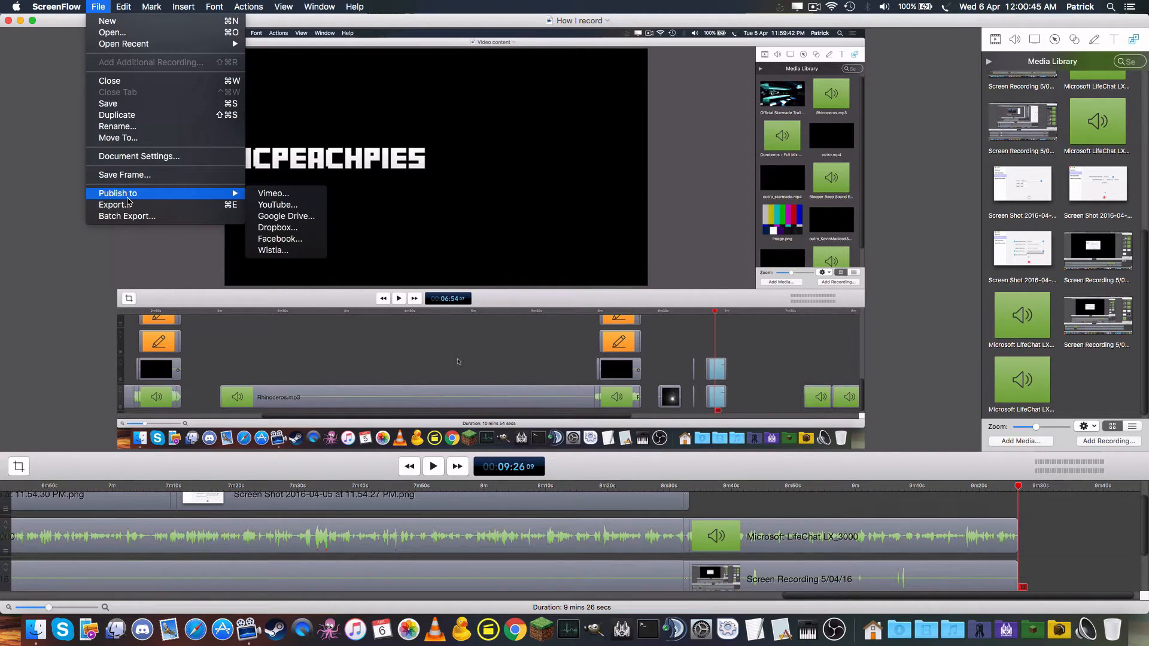
pyautogui.click(127, 205)
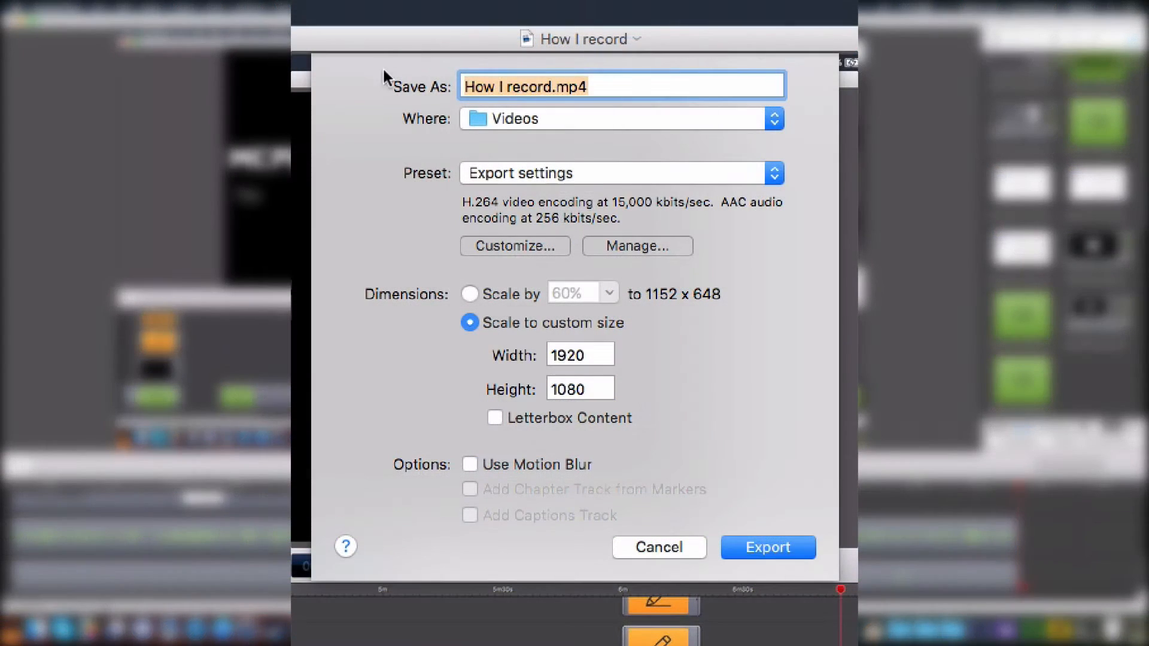
pyautogui.click(602, 96)
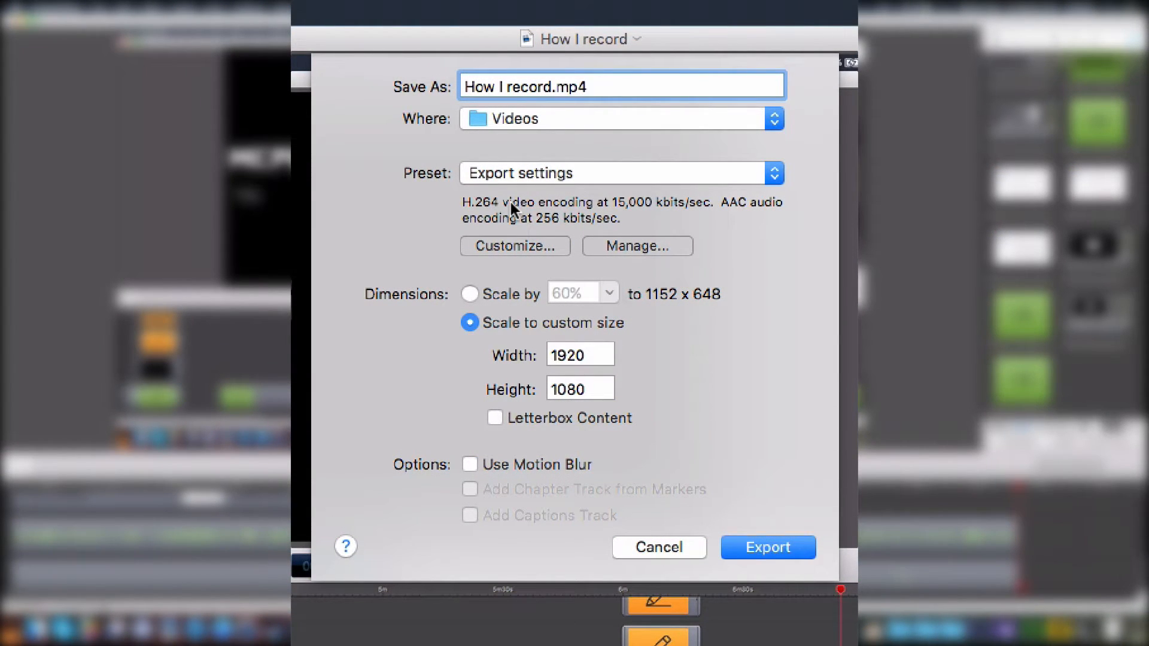
pyautogui.click(470, 294)
pyautogui.click(584, 292)
pyautogui.doubleClick(584, 290)
pyautogui.write('100')
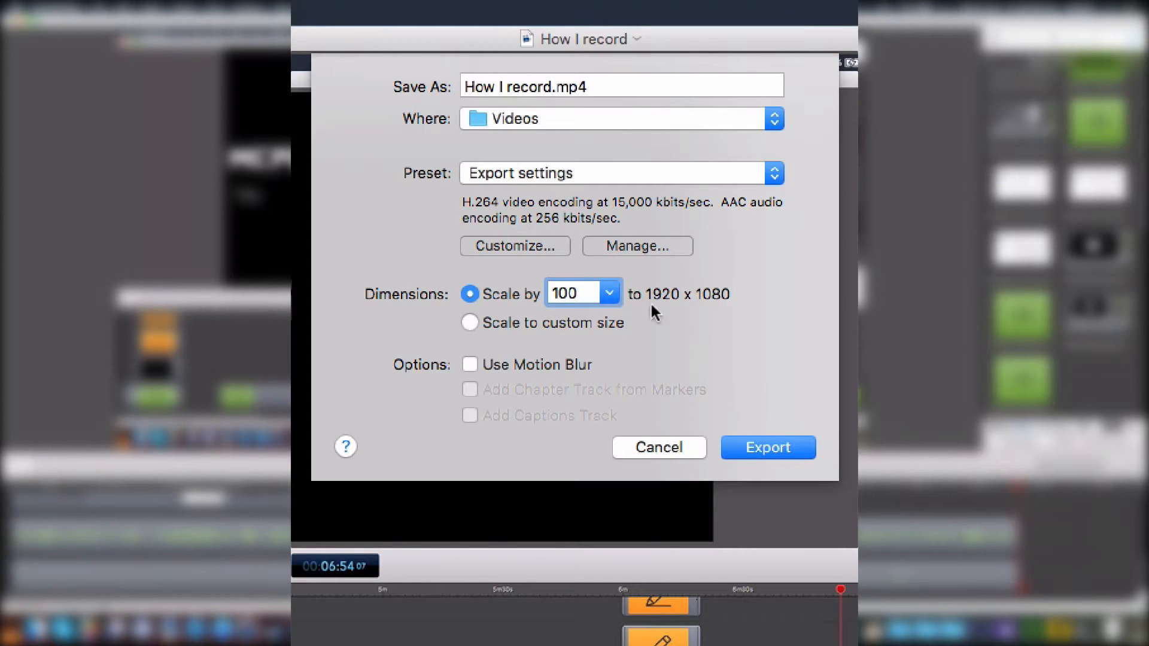
# - Examine the available export presets and the option for making the current settings the default
pyautogui.click(525, 172)
pyautogui.moveTo(557, 7)
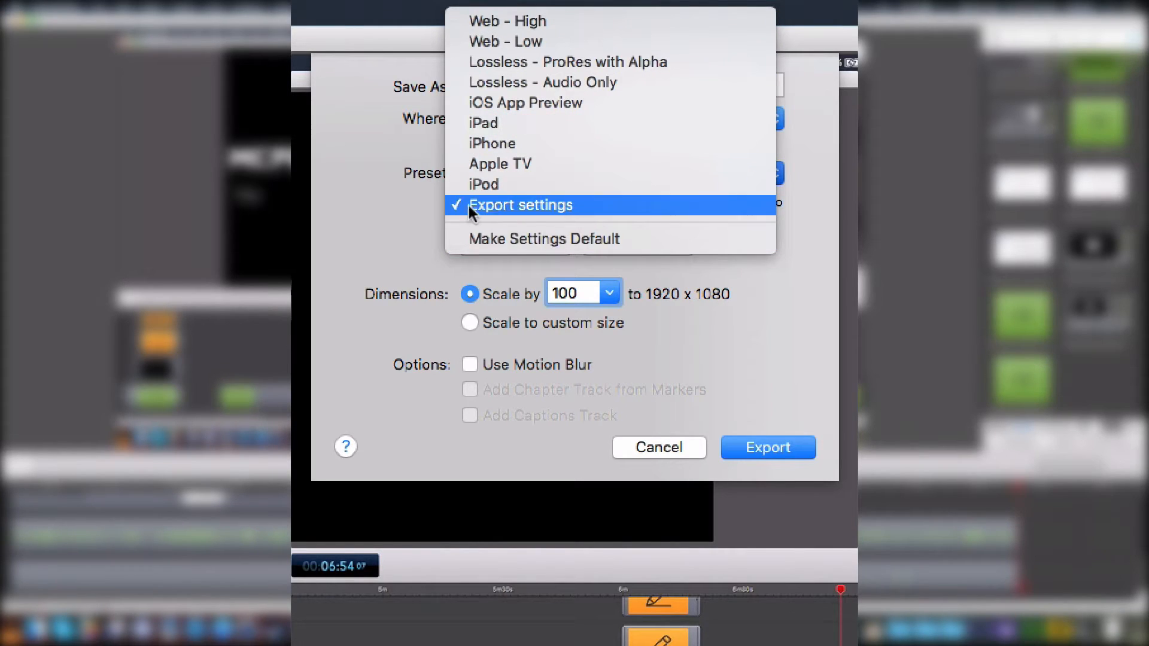
pyautogui.click(605, 239)
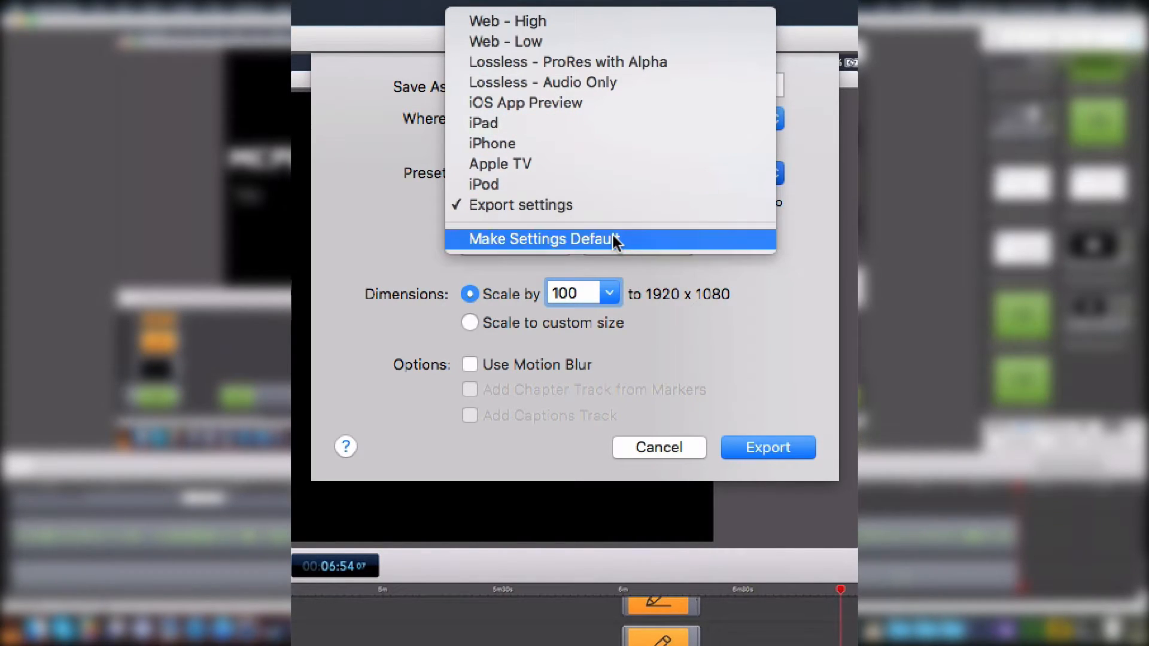
pyautogui.click(576, 168)
pyautogui.click(576, 171)
# - Open the preset manager and create a custom export preset by copying the Web - High preset
pyautogui.click(651, 246)
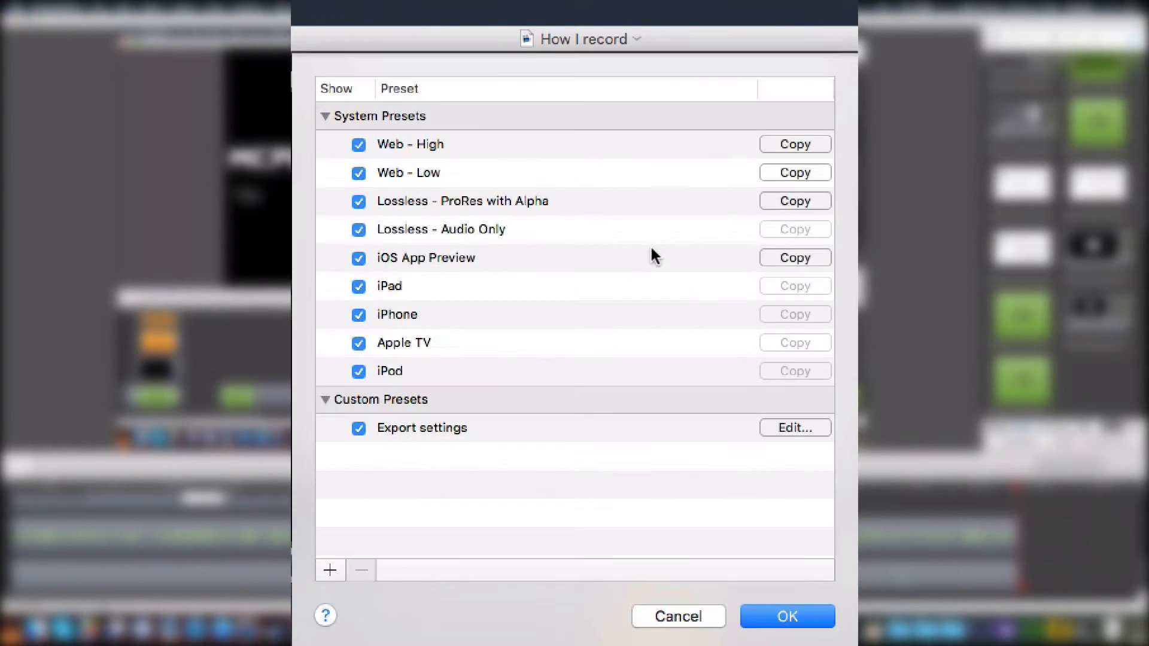
pyautogui.click(329, 571)
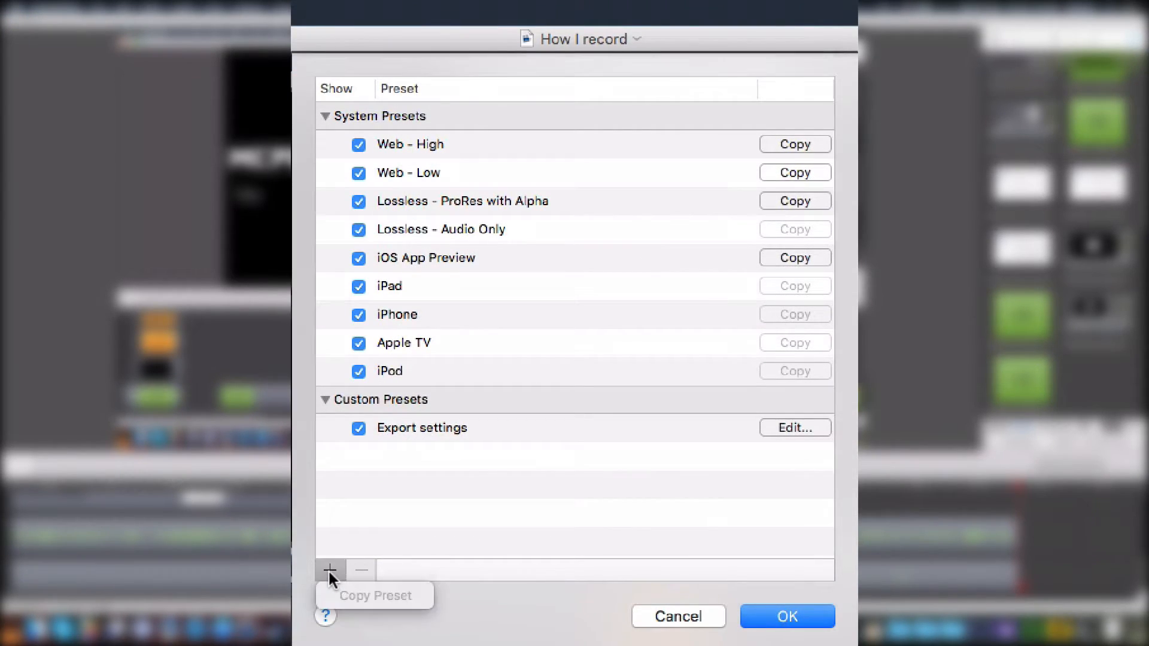
pyautogui.click(382, 505)
pyautogui.click(446, 154)
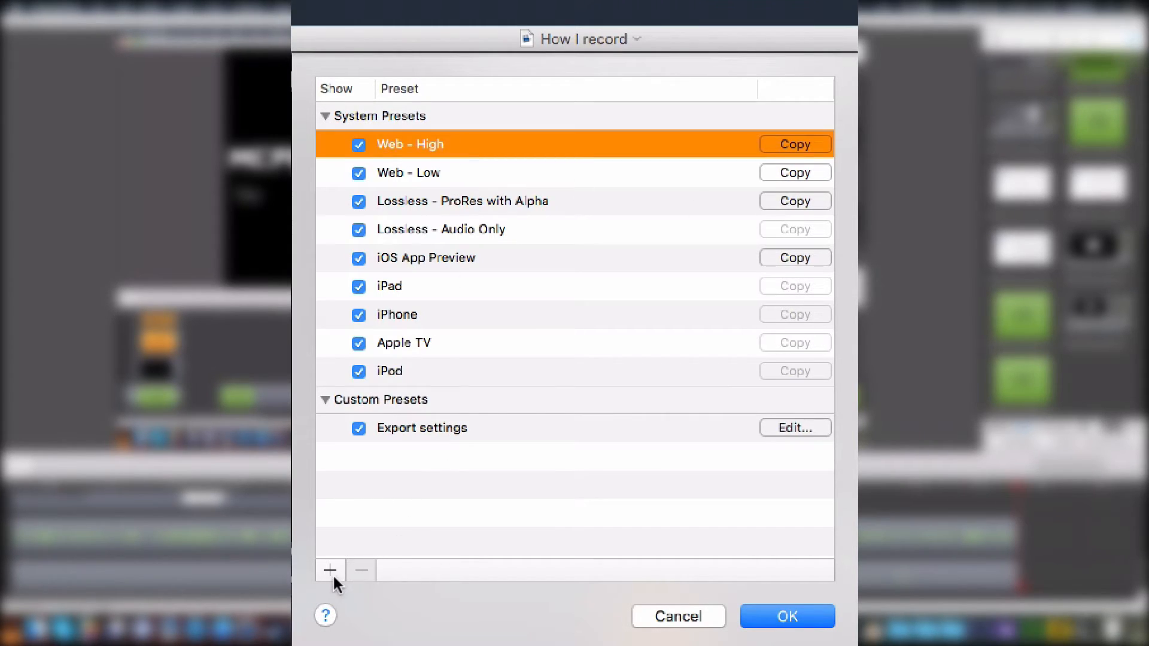
pyautogui.click(330, 571)
pyautogui.click(359, 596)
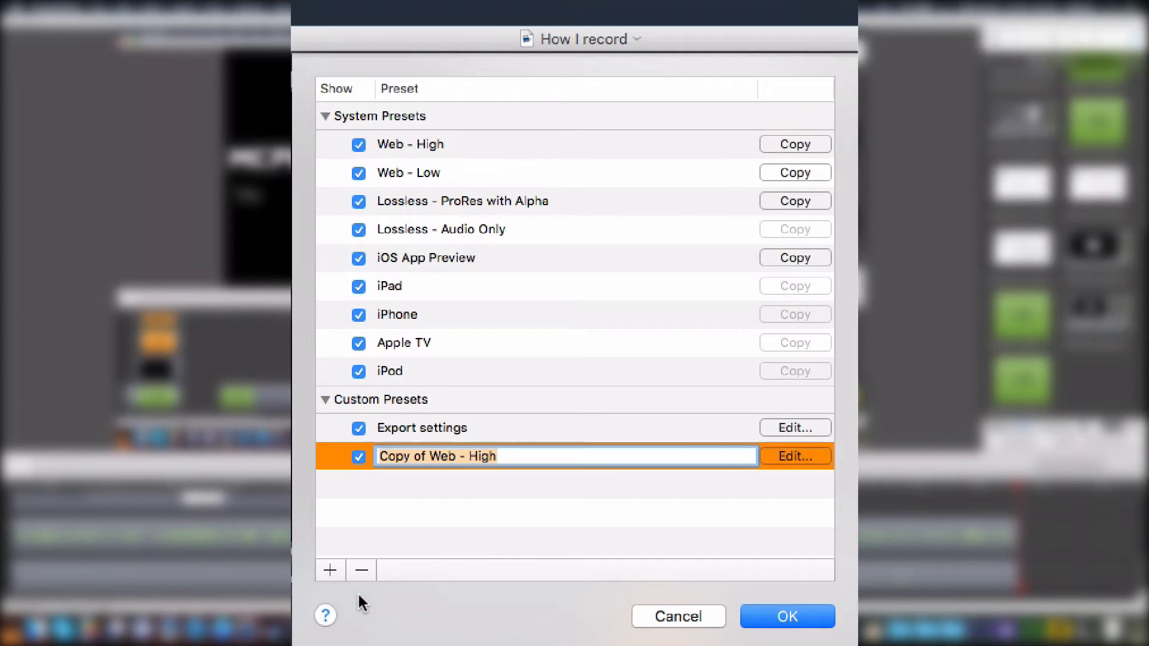
pyautogui.click(645, 508)
# - Edit the copied preset's H.264 video settings to a framerate of 60 fps and a data rate of 15000 kbits/sec
pyautogui.click(800, 454)
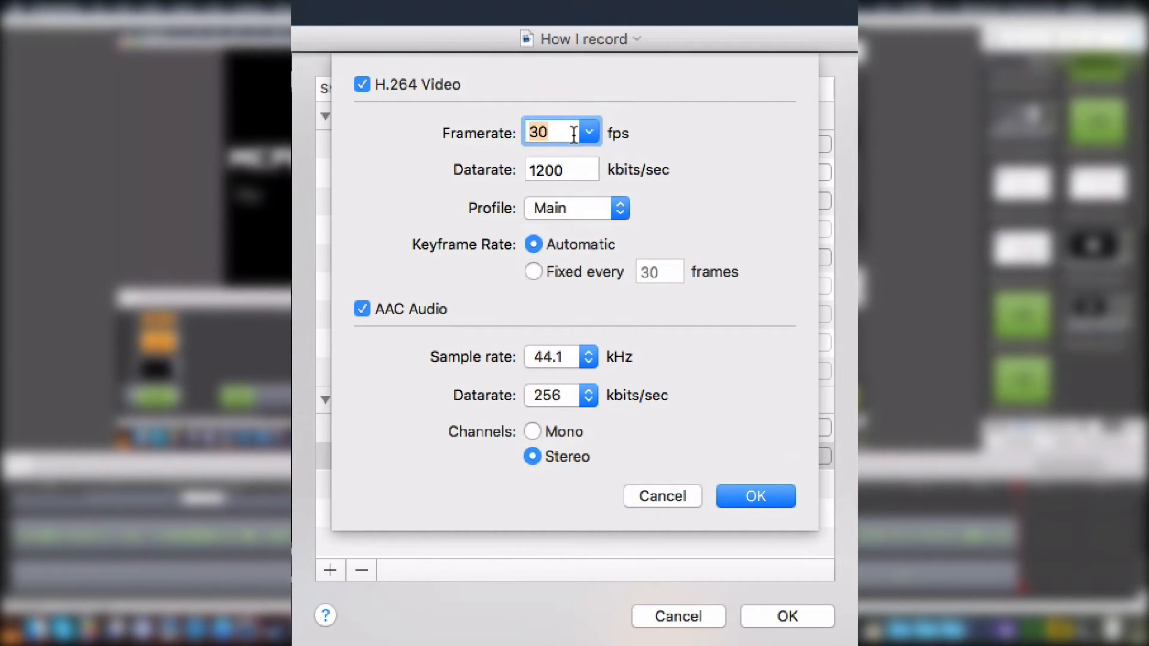
pyautogui.click(588, 131)
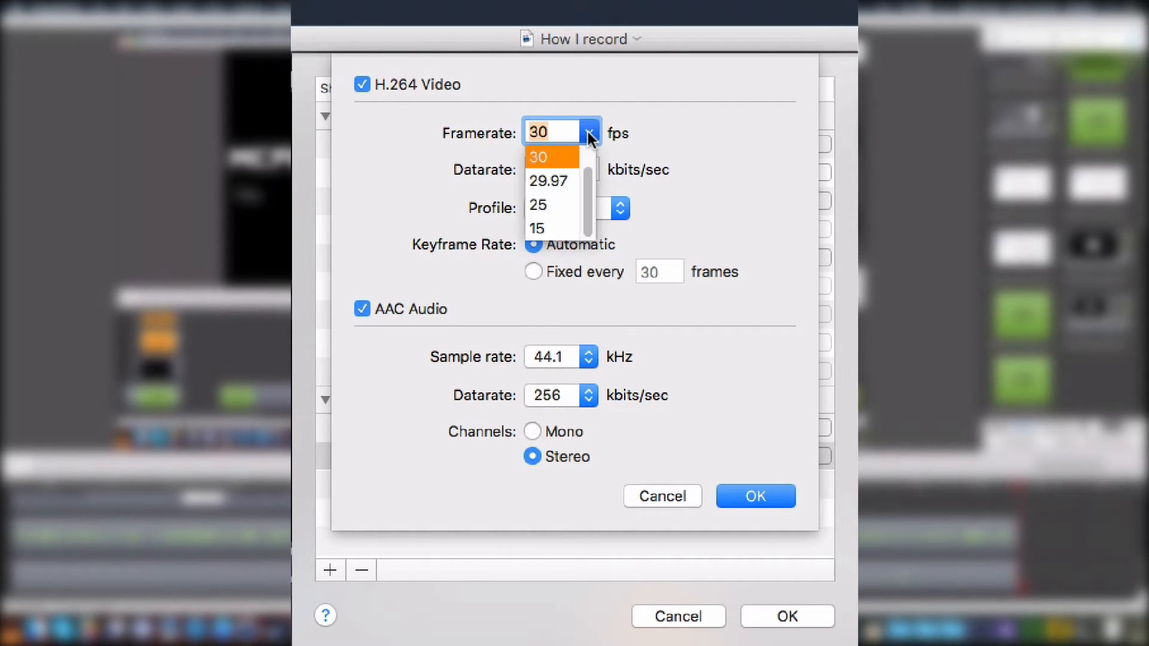
pyautogui.click(563, 157)
pyautogui.doubleClick(562, 170)
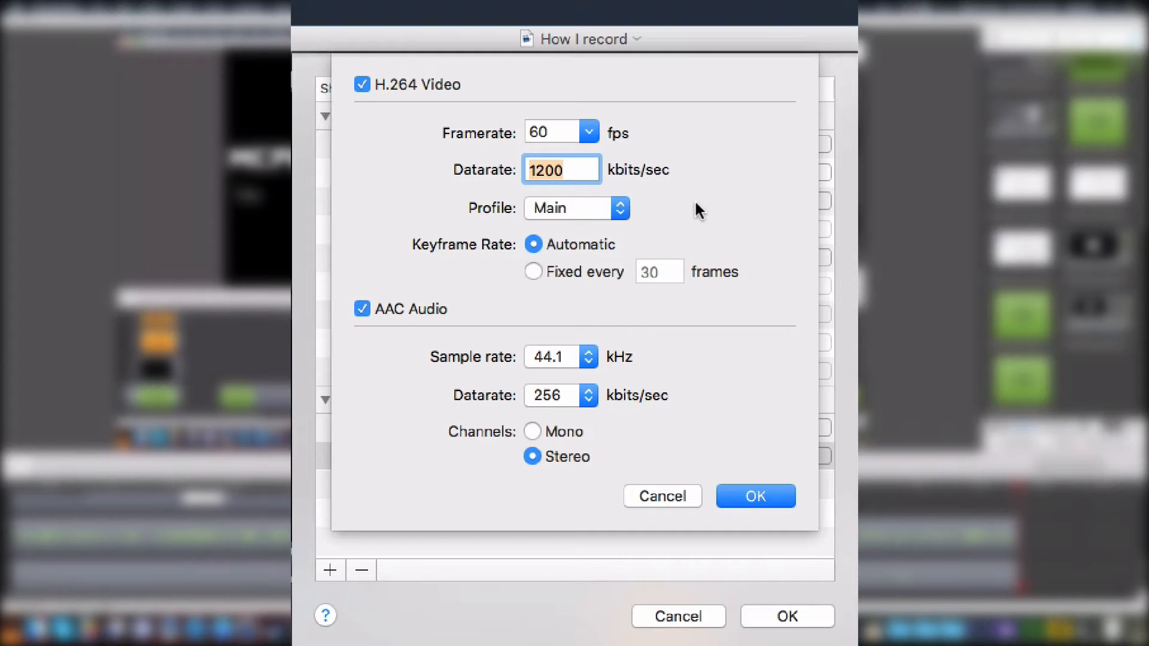
pyautogui.write('12000')
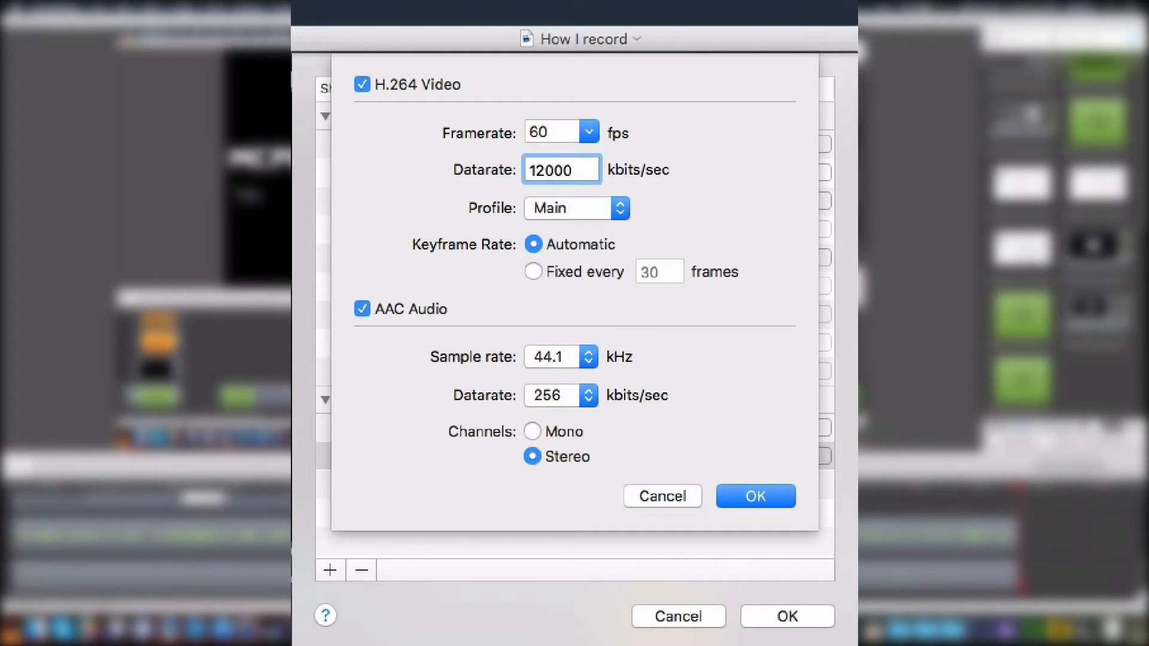
pyautogui.click(545, 171)
pyautogui.press('BackSpace')
pyautogui.write('5')
# - Check the H.264 profile choices for the copied preset and keep Main selected
pyautogui.click(612, 206)
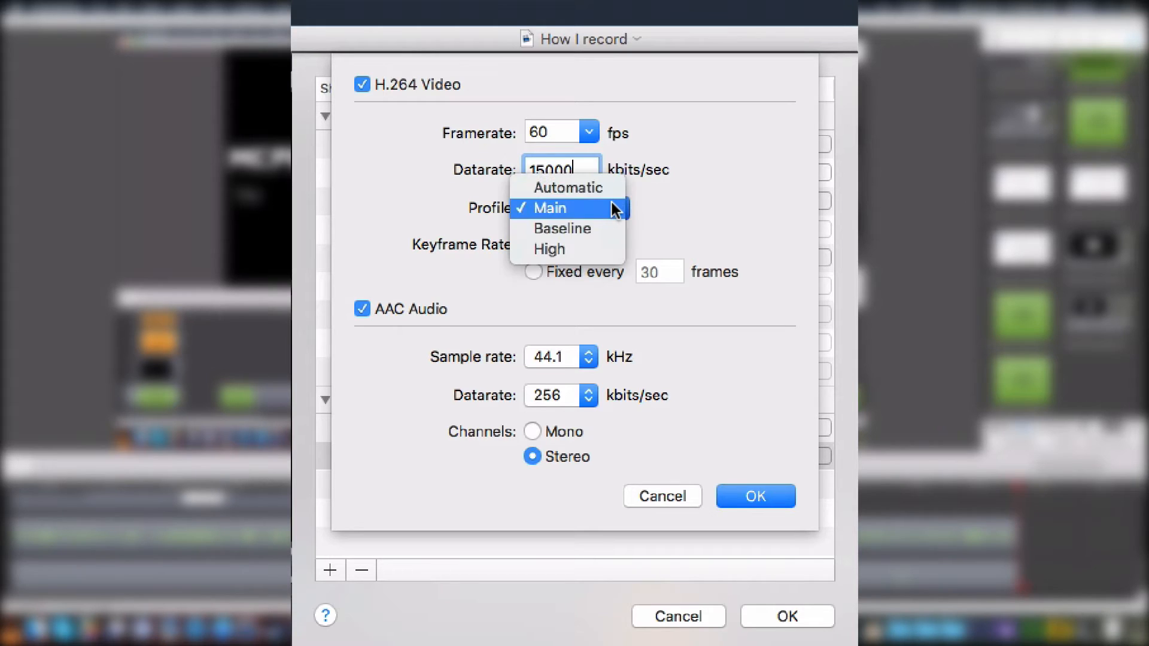
pyautogui.click(612, 206)
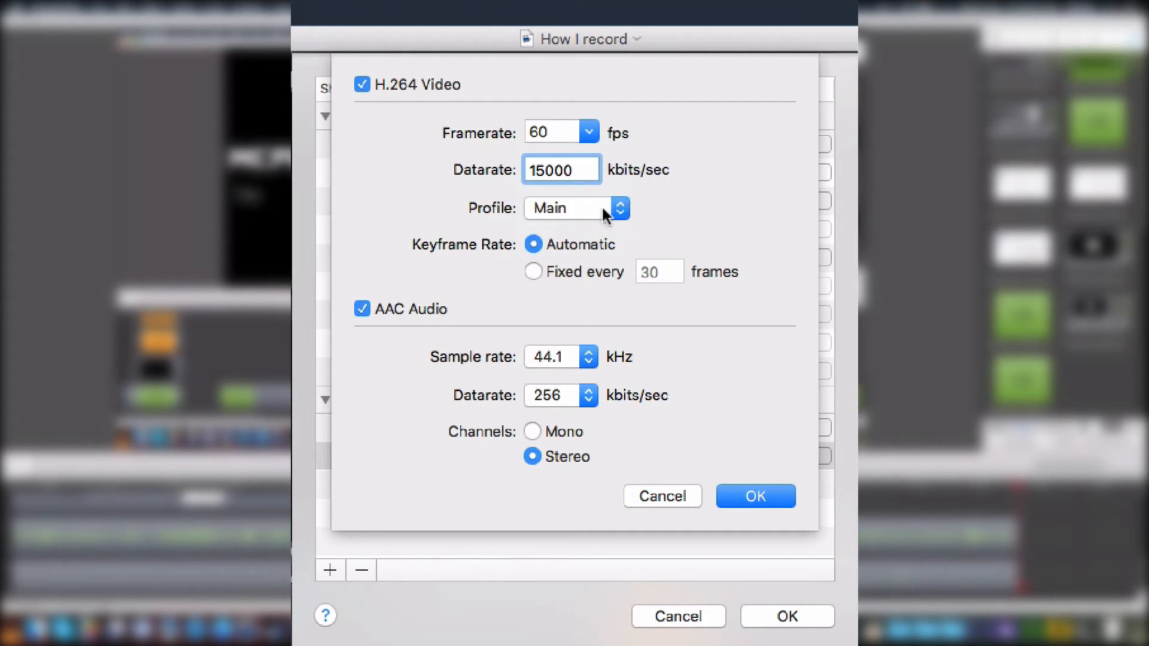
pyautogui.click(620, 210)
pyautogui.click(570, 210)
# - Set the copied preset's AAC audio sample rate to 48.0 kHz
pyautogui.click(563, 357)
pyautogui.click(636, 354)
pyautogui.click(570, 352)
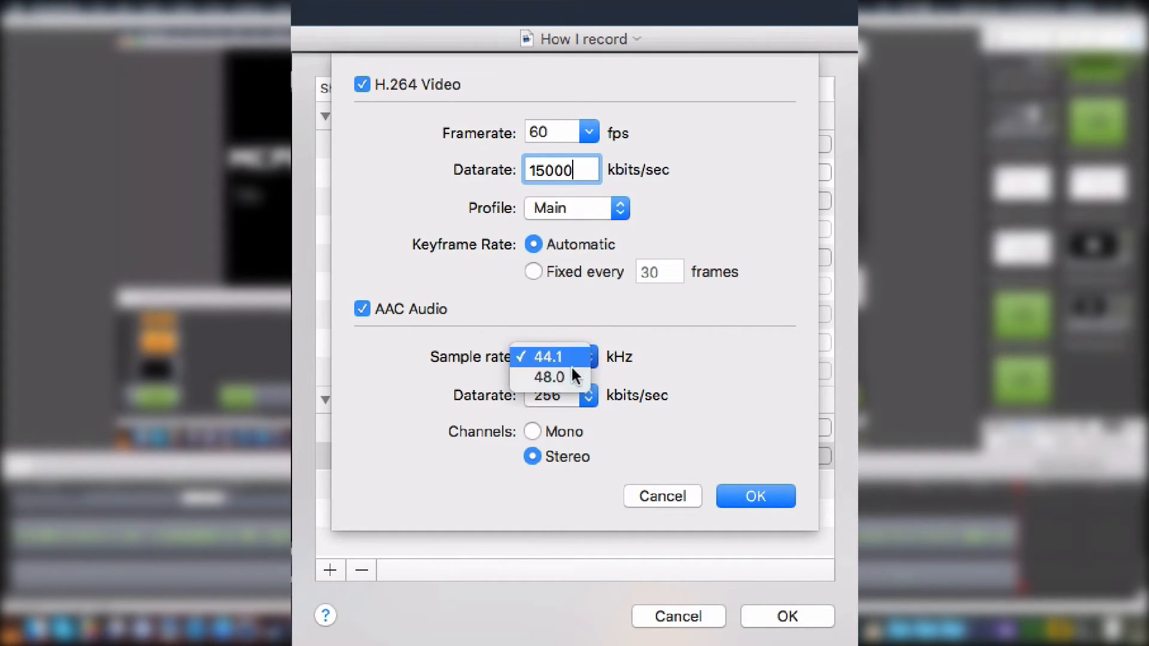
pyautogui.click(570, 355)
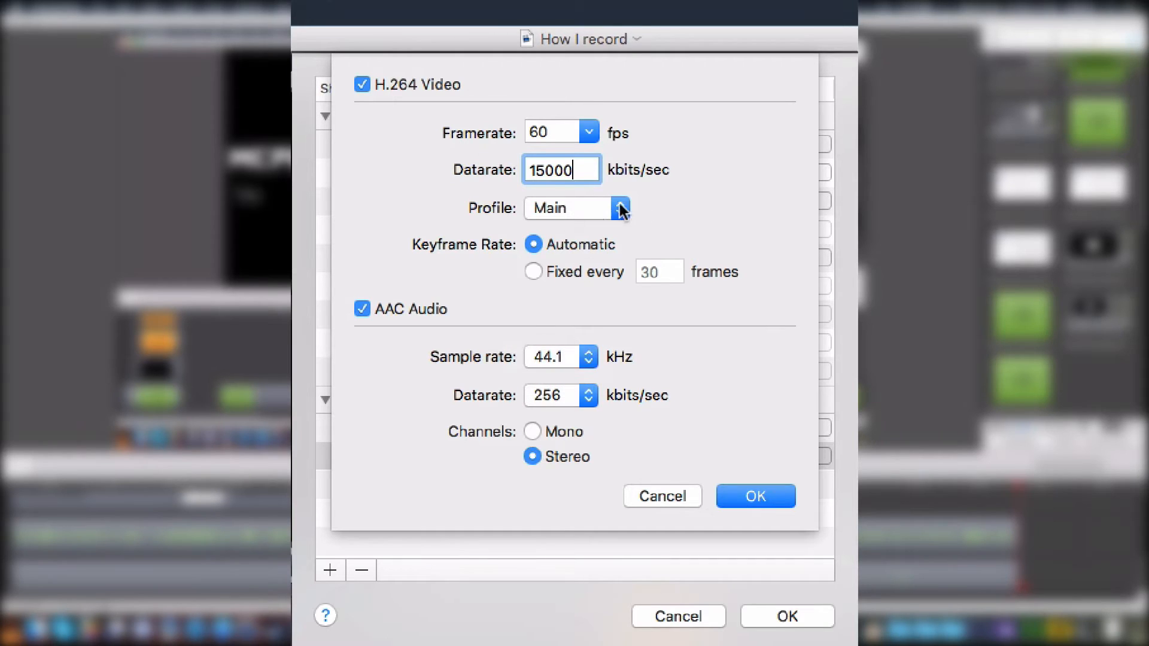
pyautogui.click(560, 357)
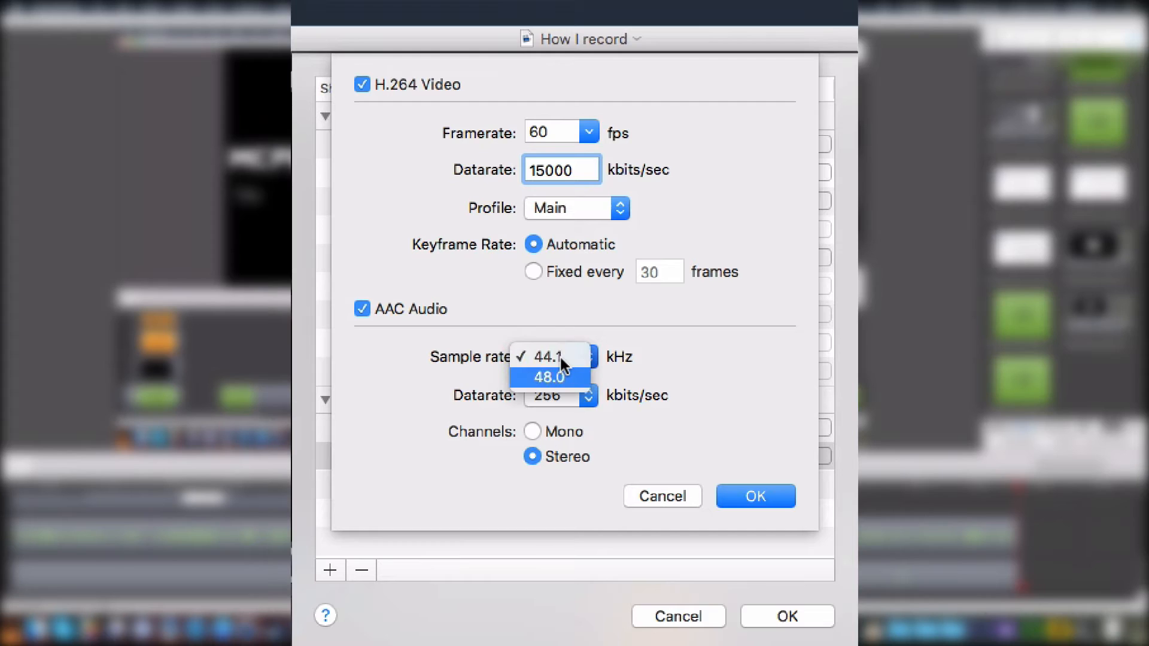
pyautogui.click(561, 367)
pyautogui.click(559, 354)
pyautogui.click(560, 336)
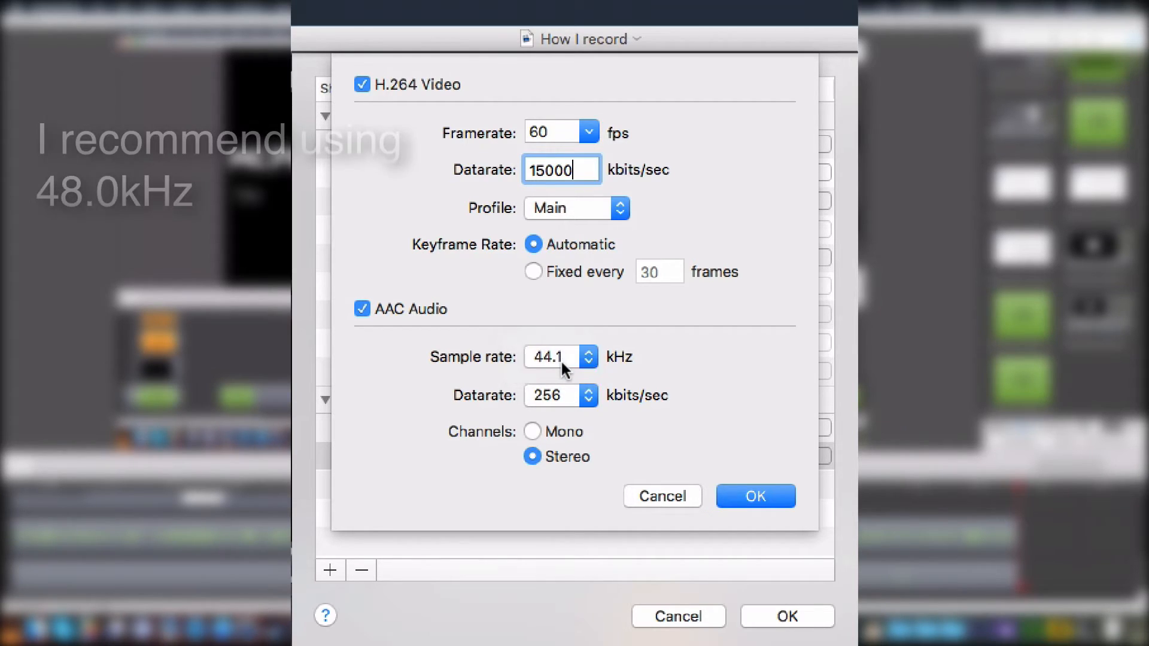
pyautogui.click(559, 359)
pyautogui.click(562, 364)
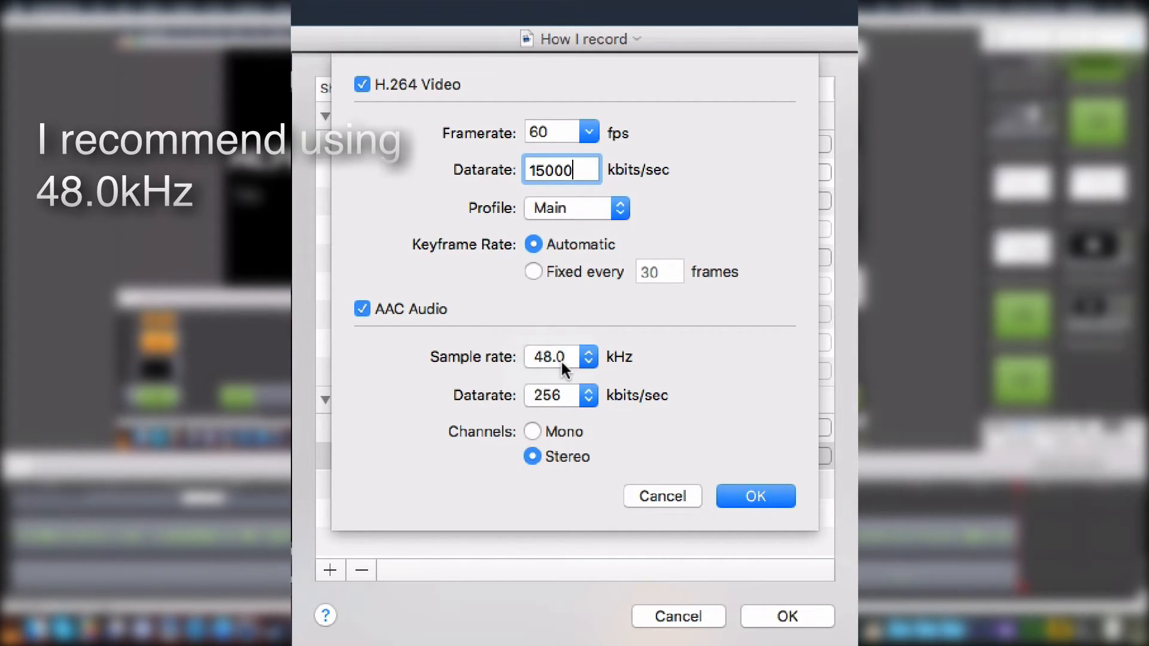
# - Check the AAC audio data rate choices, keep 256 kbits/sec, and recheck the sample rate choices
pyautogui.click(566, 393)
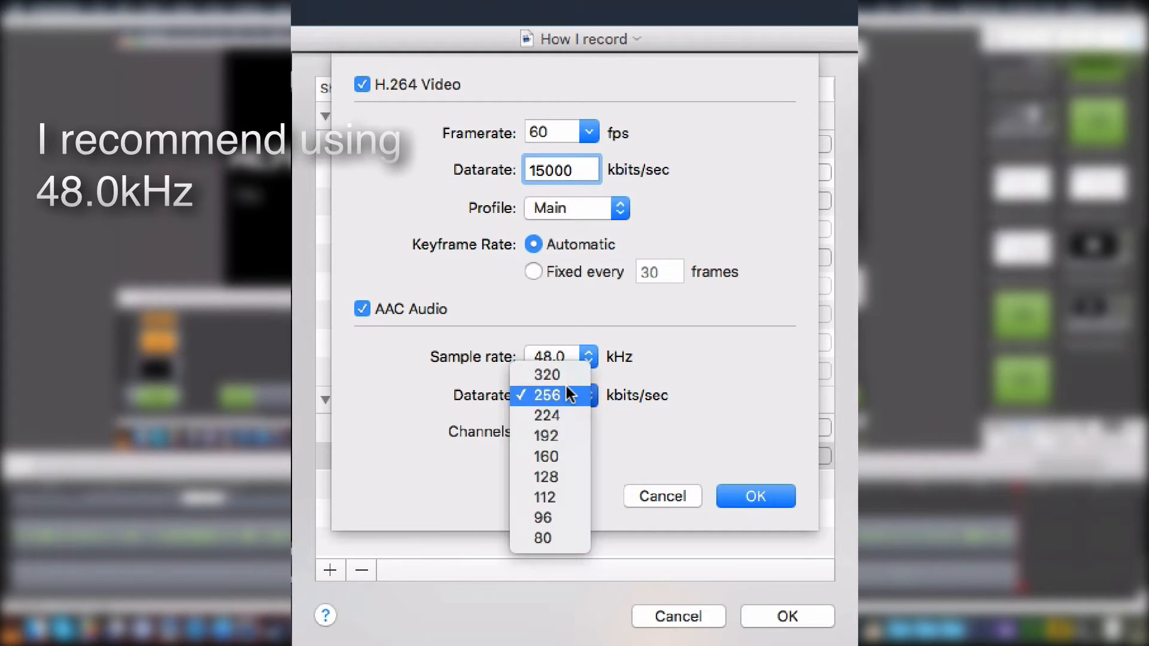
pyautogui.click(557, 396)
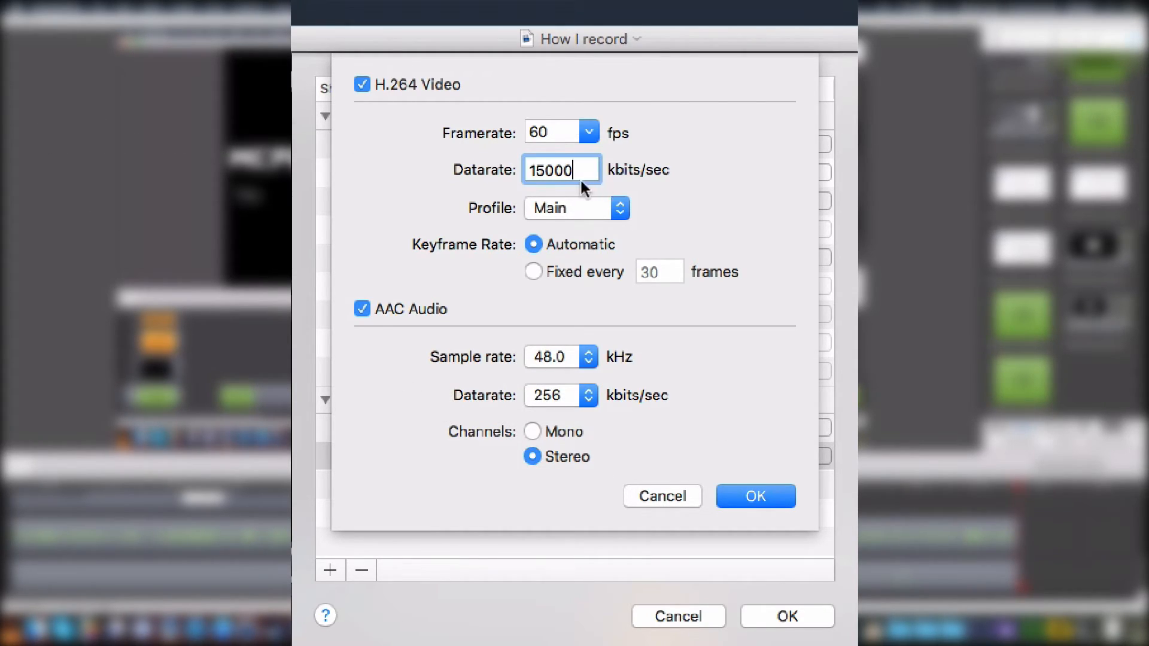
pyautogui.click(537, 359)
pyautogui.click(537, 359)
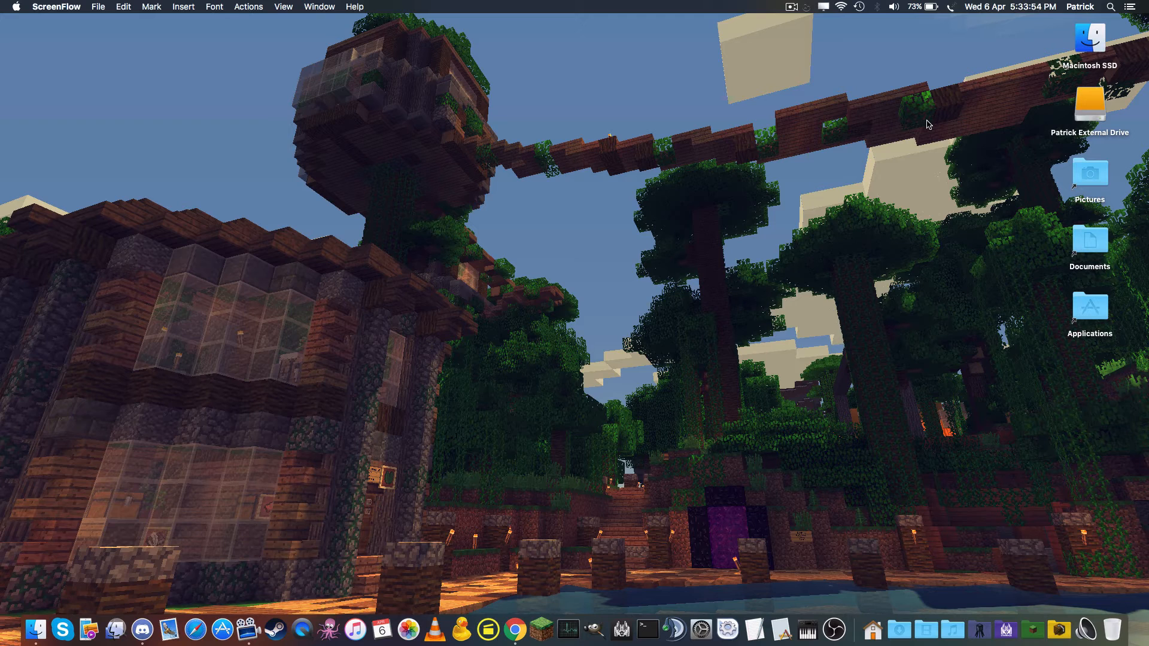
# - Turn on Do Not Disturb in the macOS Notification Center
pyautogui.click(1130, 7)
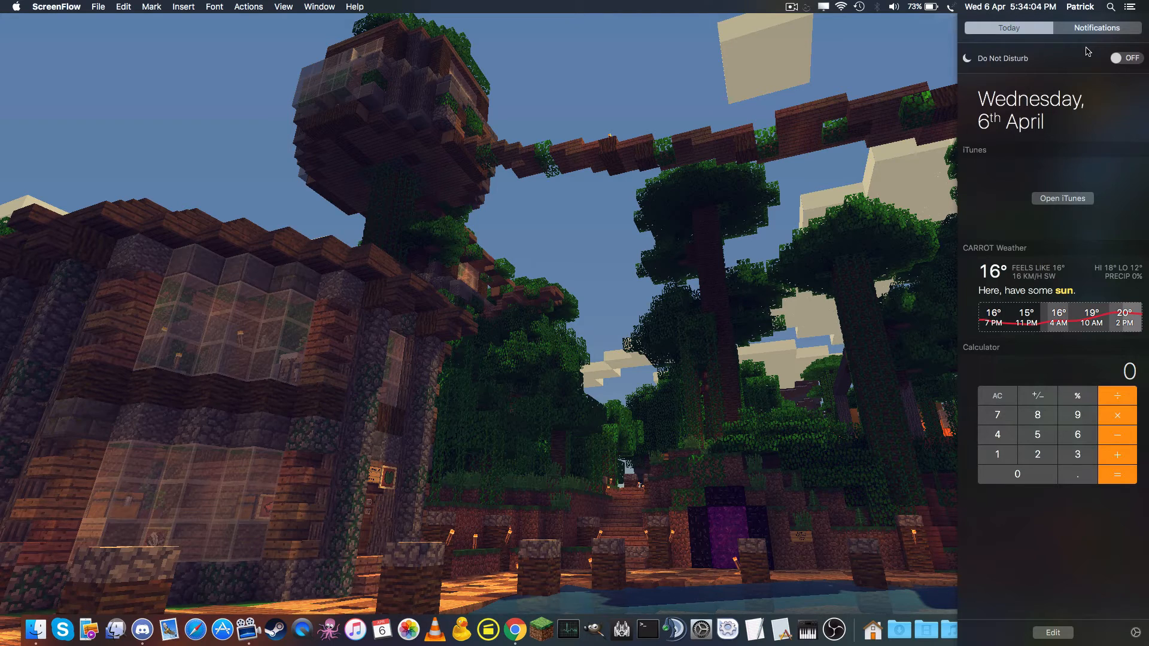
pyautogui.click(1119, 58)
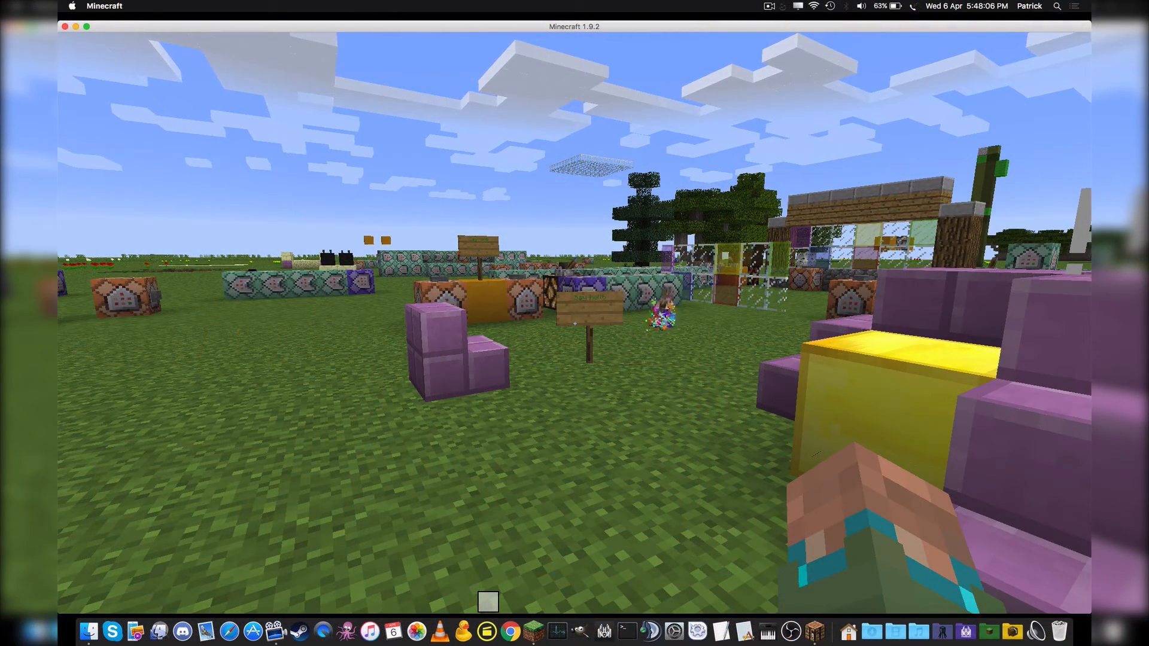
# - Walk forward in the windowed Minecraft world, open the chat to free the pointer, and access the ScreenFlow recording menu
pyautogui.press('w')
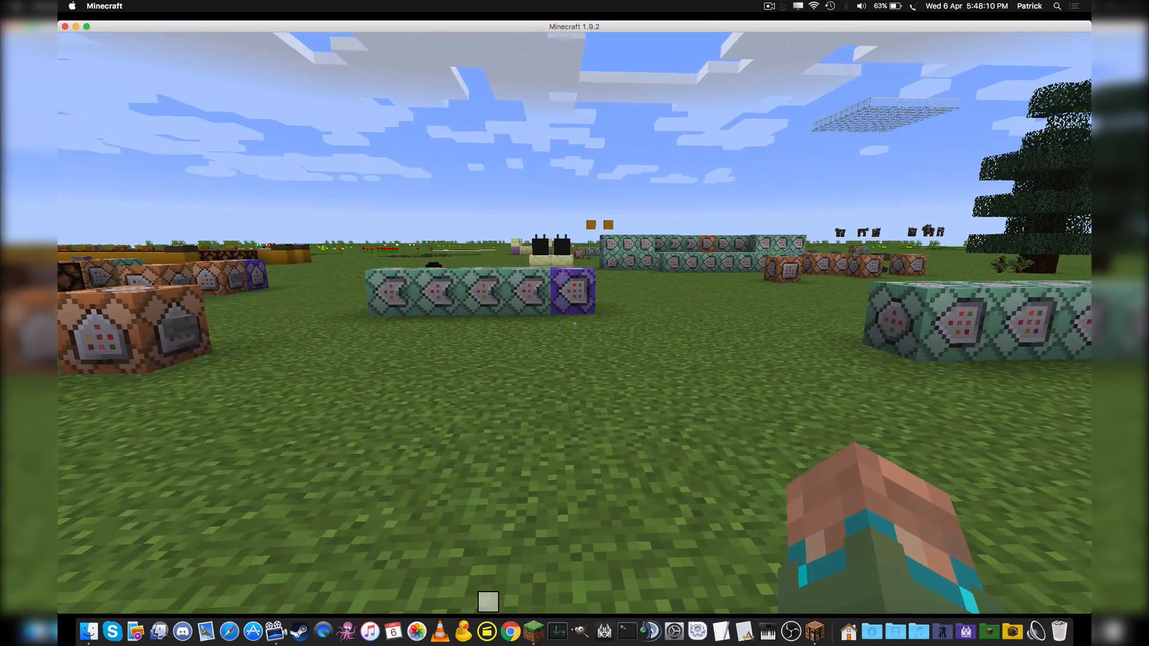
pyautogui.press('w')
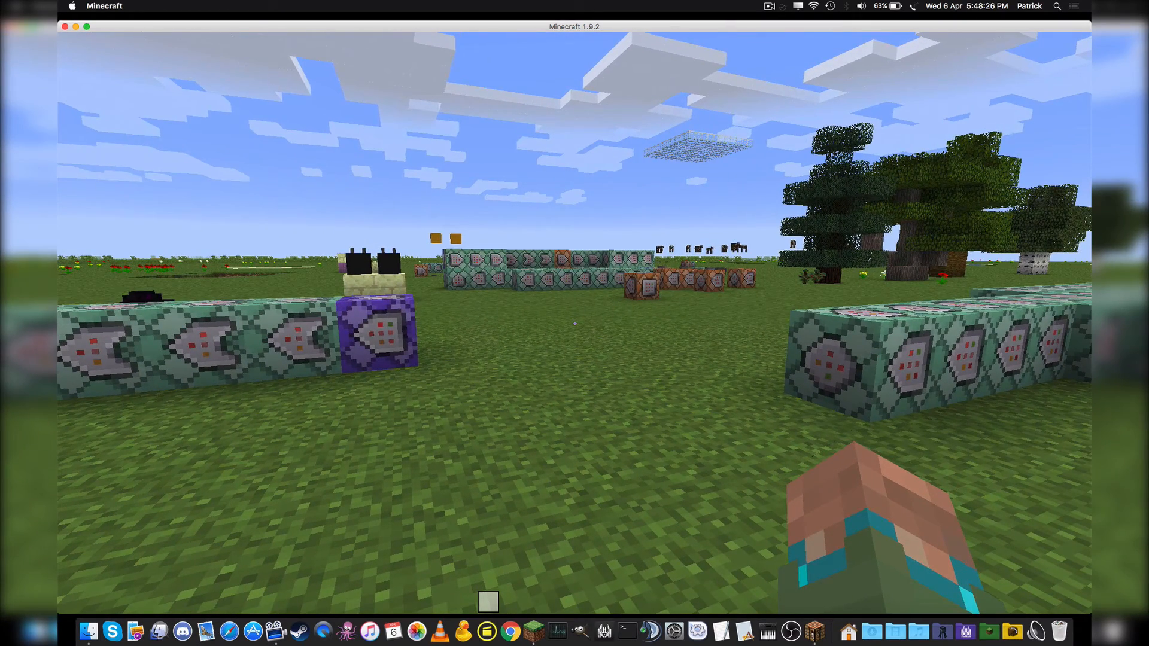
pyautogui.press('t')
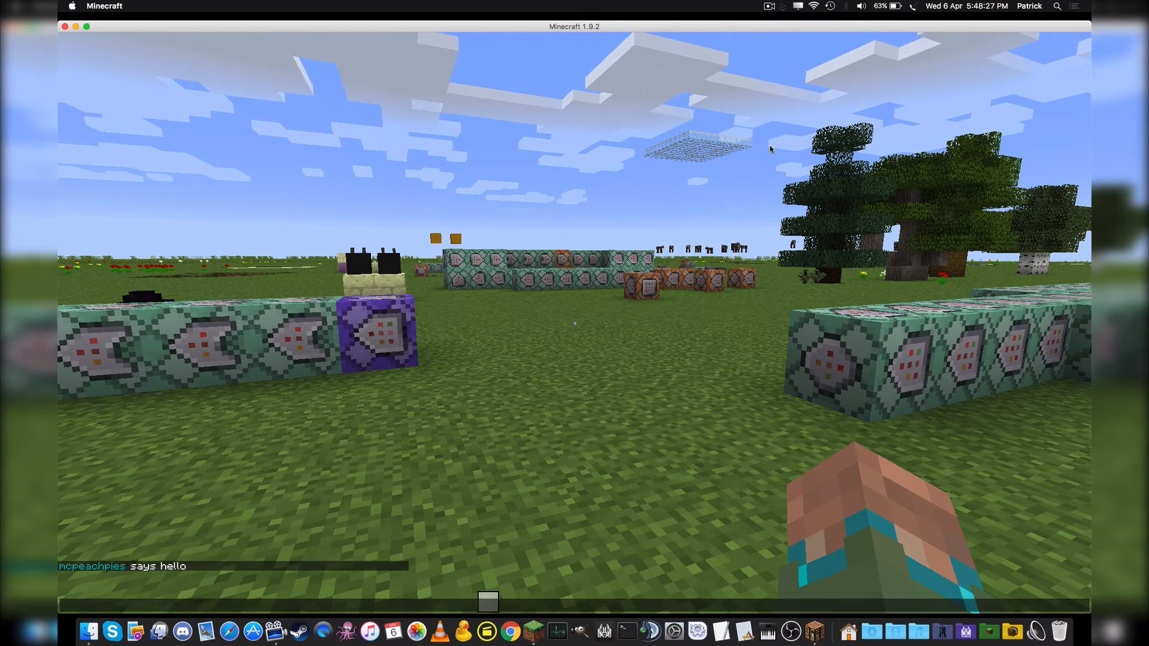
pyautogui.click(769, 6)
pyautogui.click(769, 7)
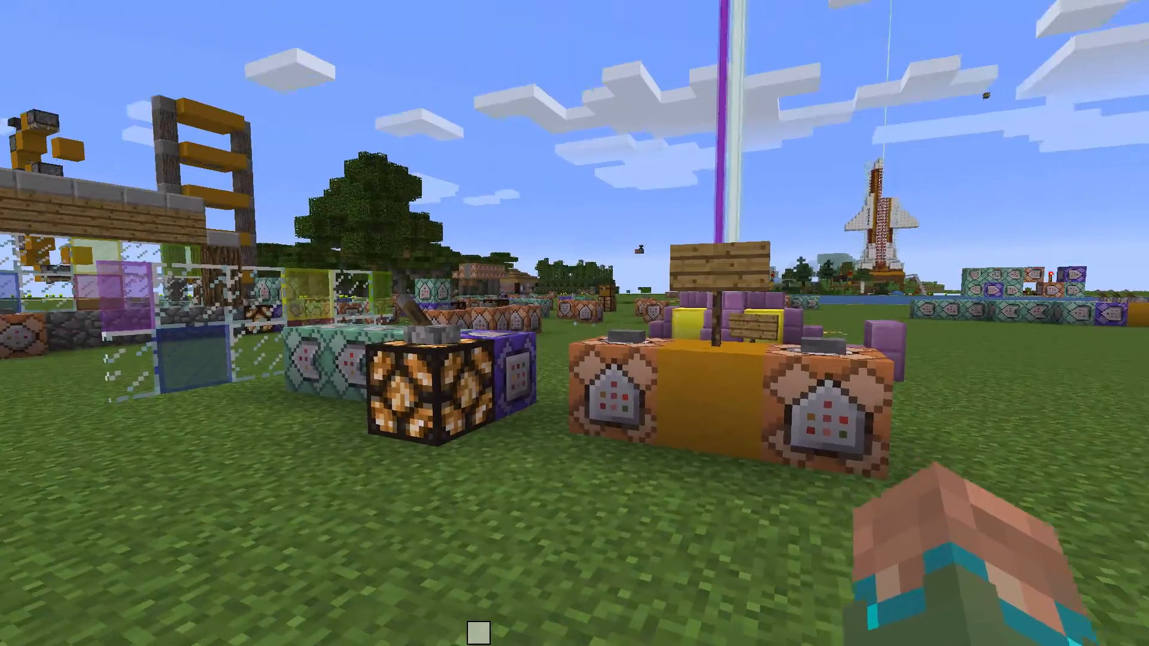
# - Move through the full-screen Minecraft world, open the chat to free the pointer, and reveal the macOS menu bar
pyautogui.press('w')
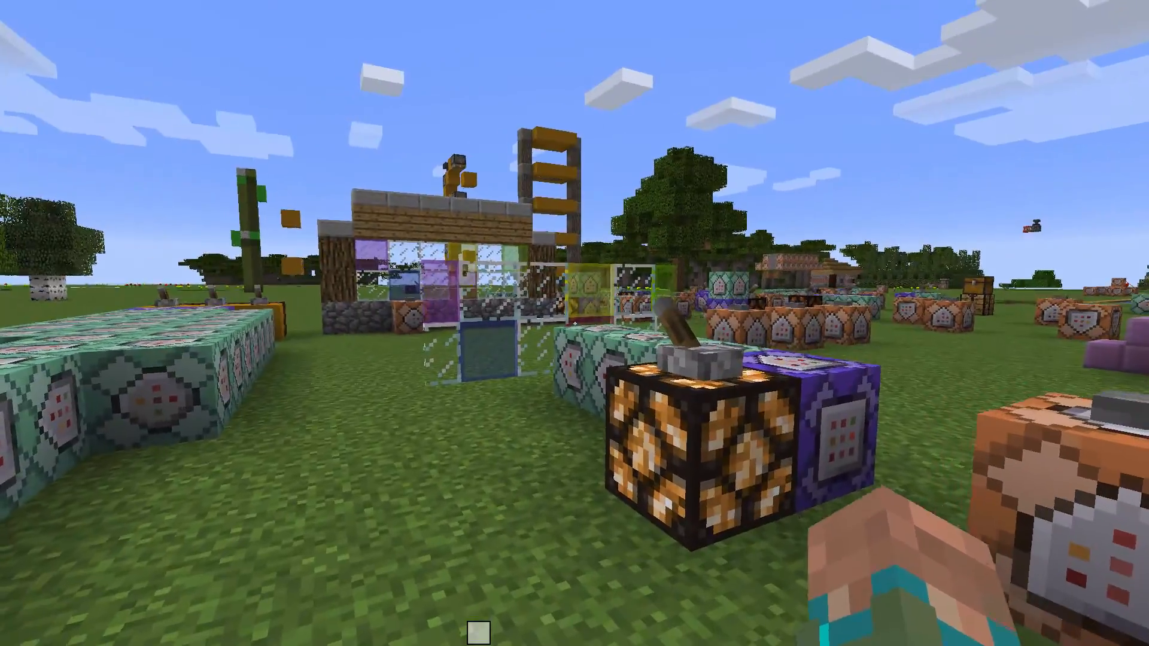
pyautogui.press('space')
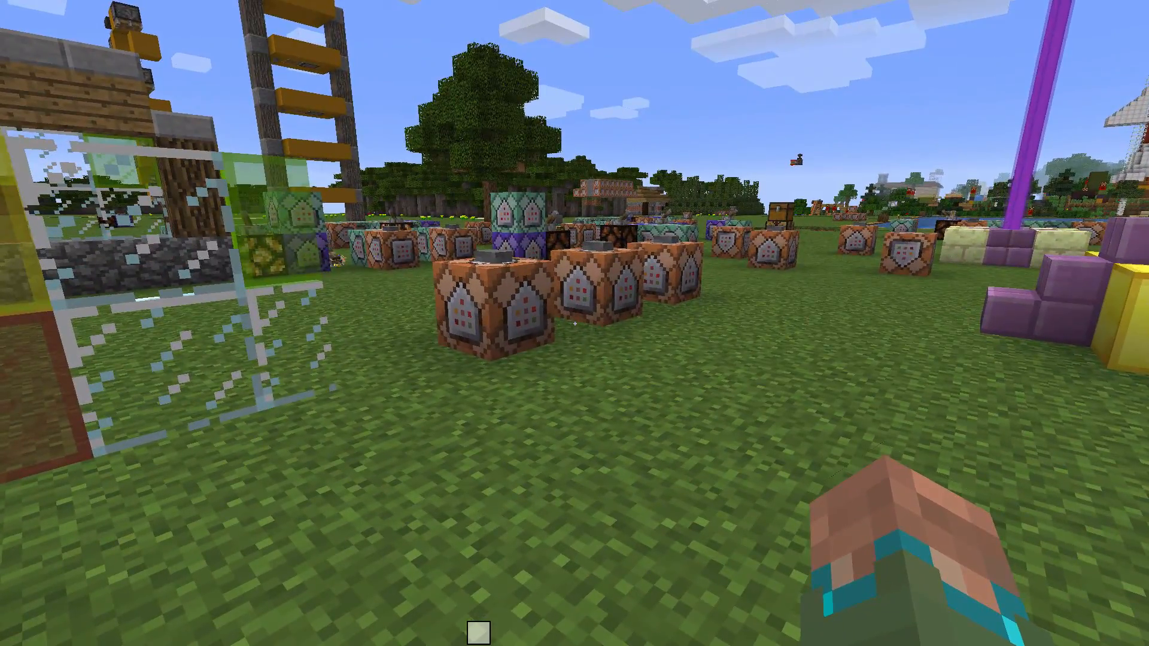
pyautogui.press('t')
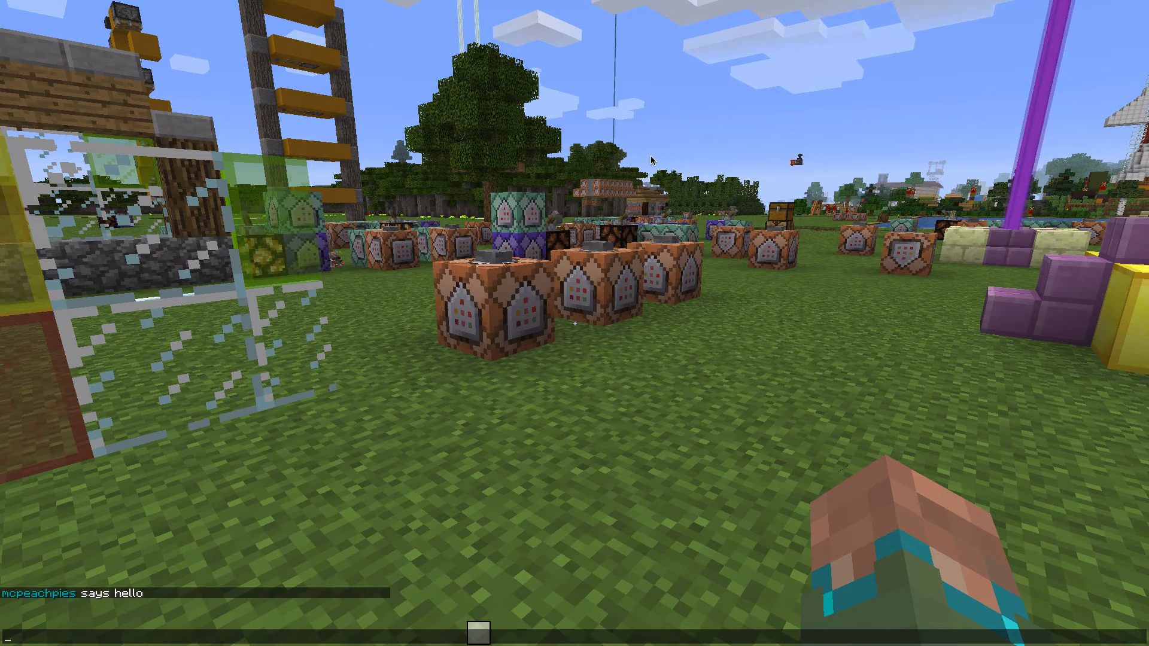
pyautogui.moveTo(692, 5)
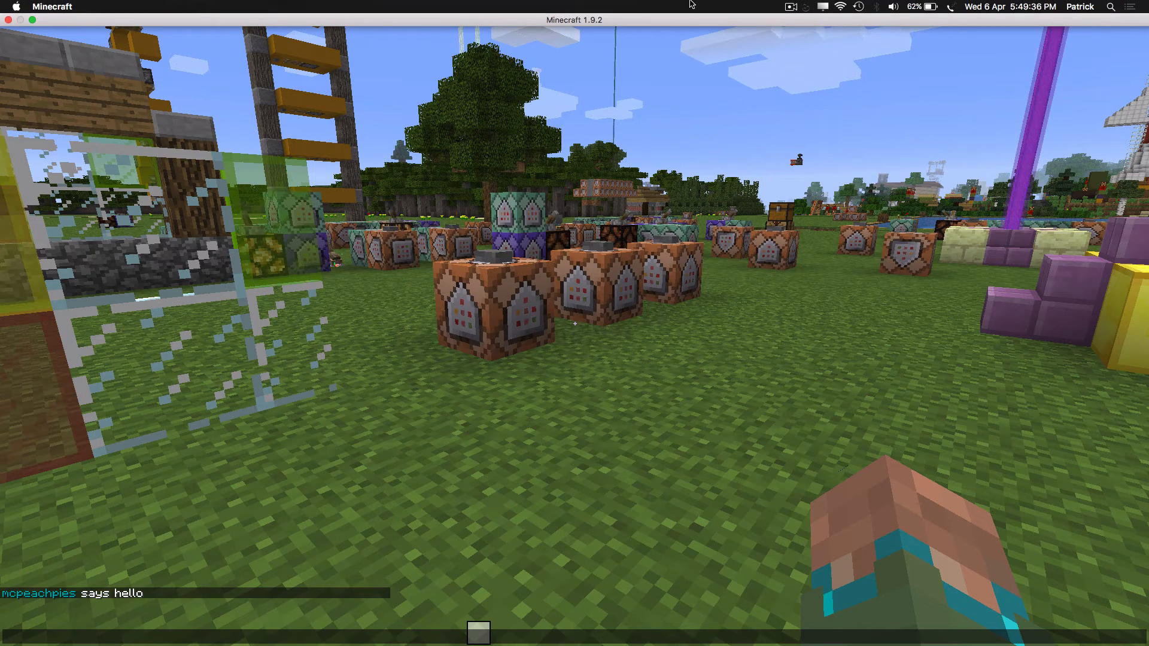
pyautogui.moveTo(476, 644)
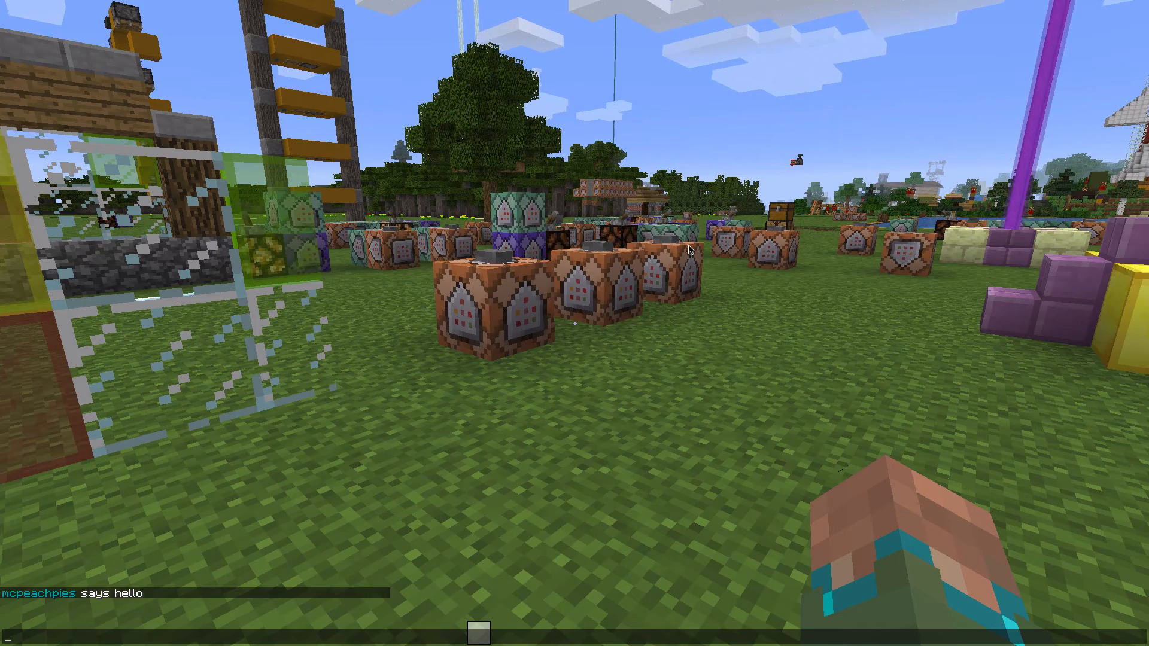
pyautogui.moveTo(808, 3)
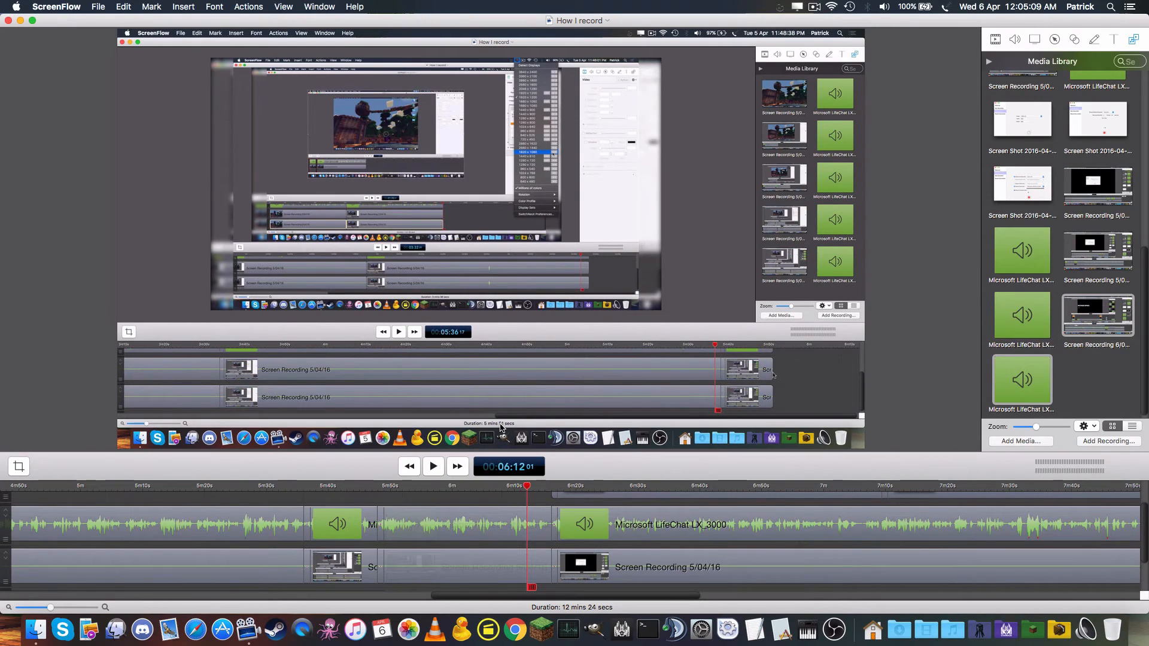
# - Switch to the ScreenFlow project How I record and examine the timeline clips around the playhead, including the upper screenshot track
pyautogui.scroll(2, 523, 515)
pyautogui.hscroll(2, 523, 515)
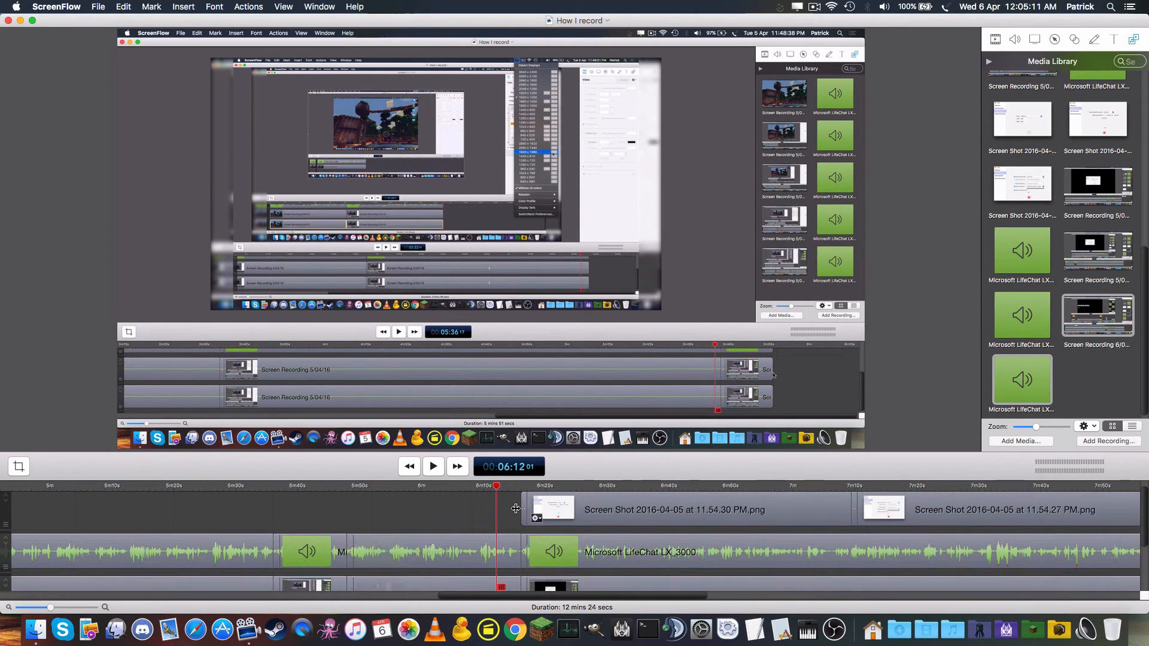